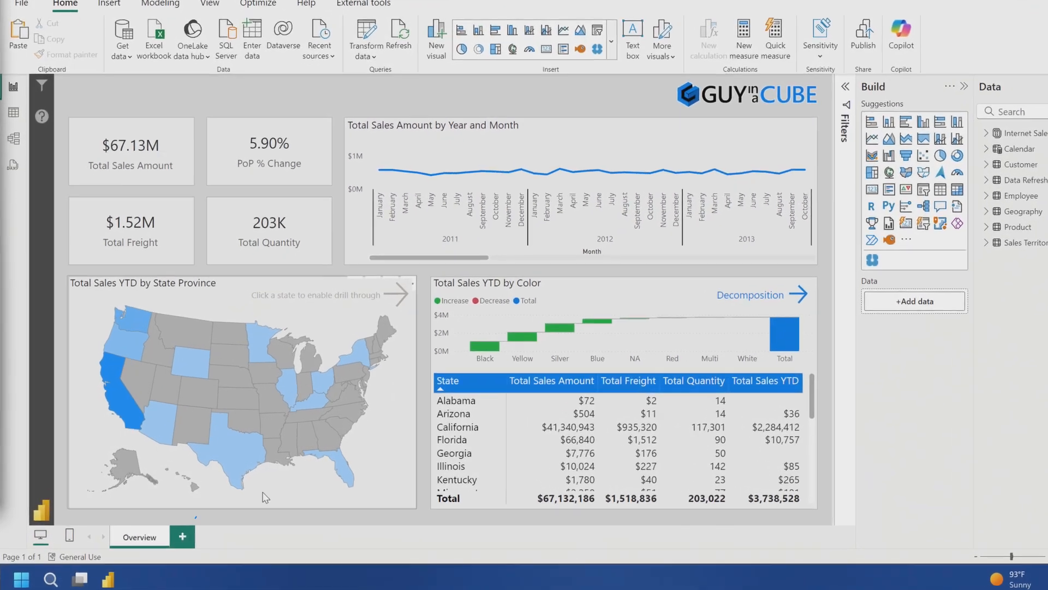
# - Add a new report page named TT and set its page type to Tooltip
pyautogui.click(172, 534)
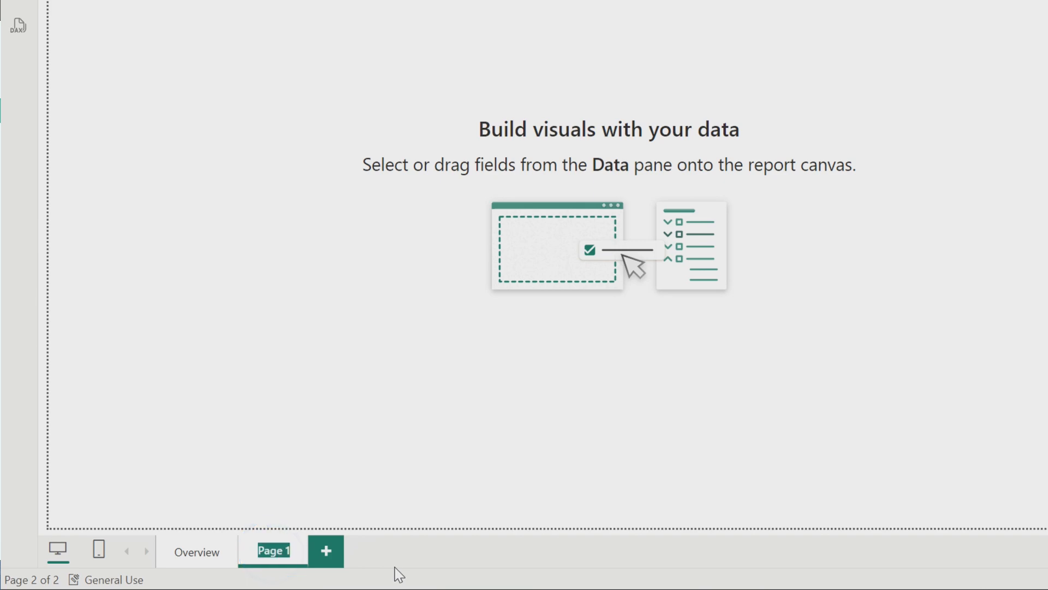
pyautogui.write('TT')
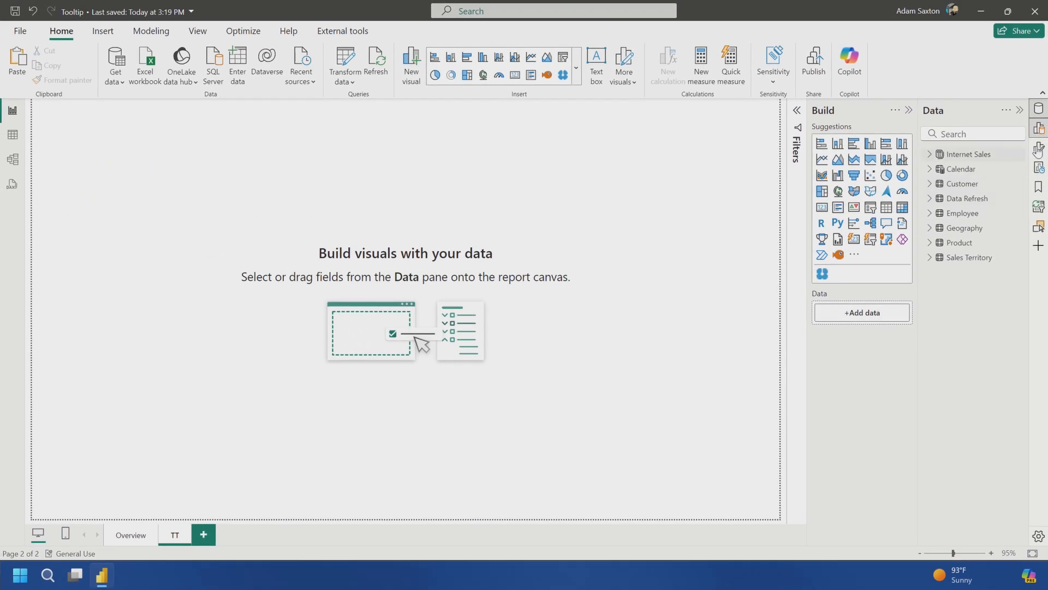
pyautogui.click(1039, 150)
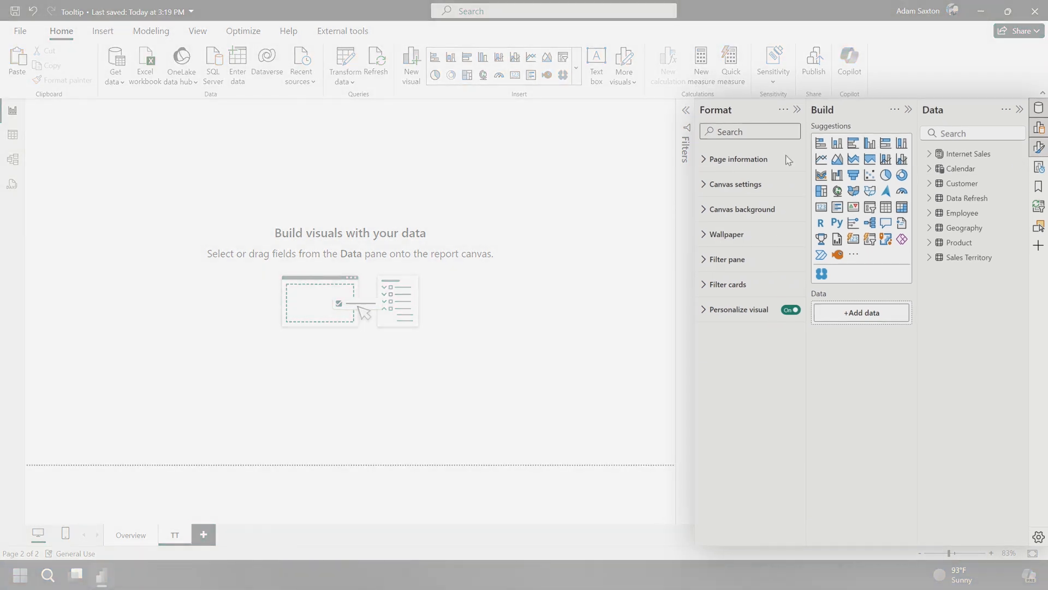
pyautogui.click(600, 96)
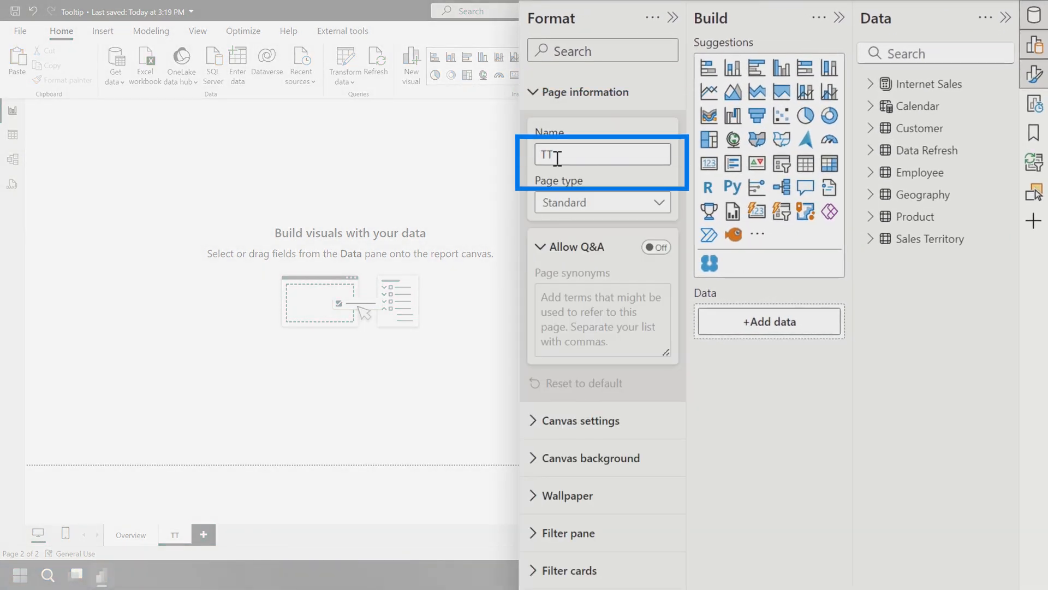
pyautogui.click(601, 203)
pyautogui.click(580, 245)
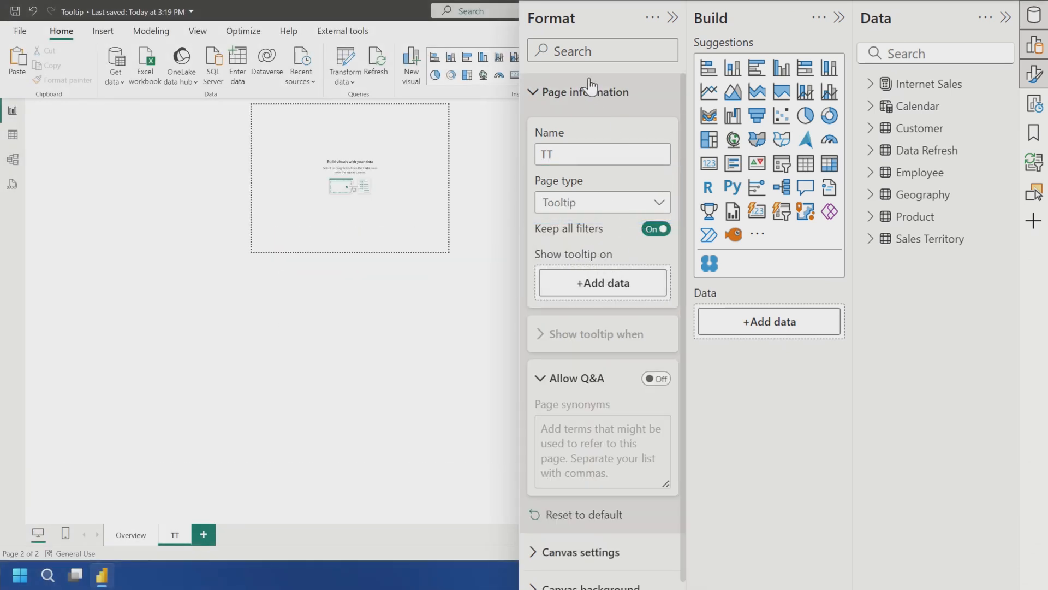
# - Change the page's canvas type to Custom and set its width to 180 px
pyautogui.click(580, 91)
pyautogui.click(578, 141)
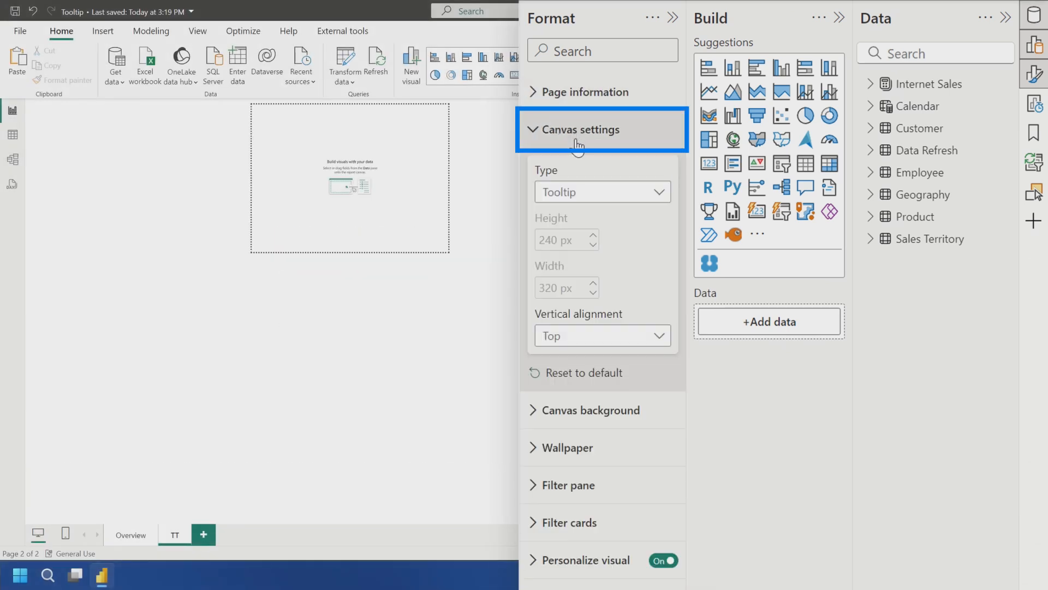
pyautogui.click(604, 192)
pyautogui.click(578, 302)
pyautogui.doubleClick(549, 288)
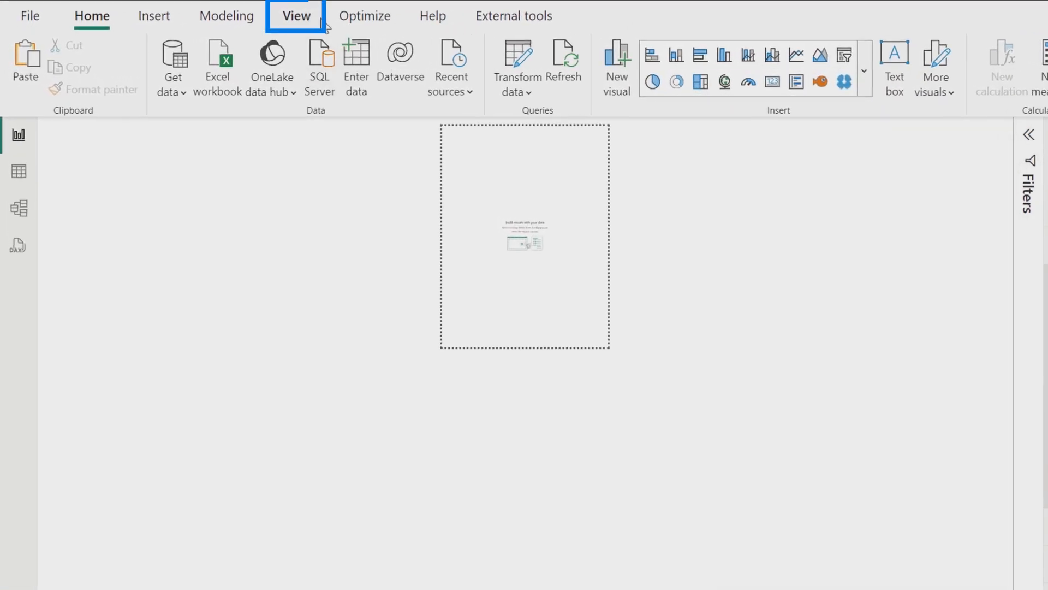
# - Set the report's page view to Fit to page
pyautogui.click(306, 19)
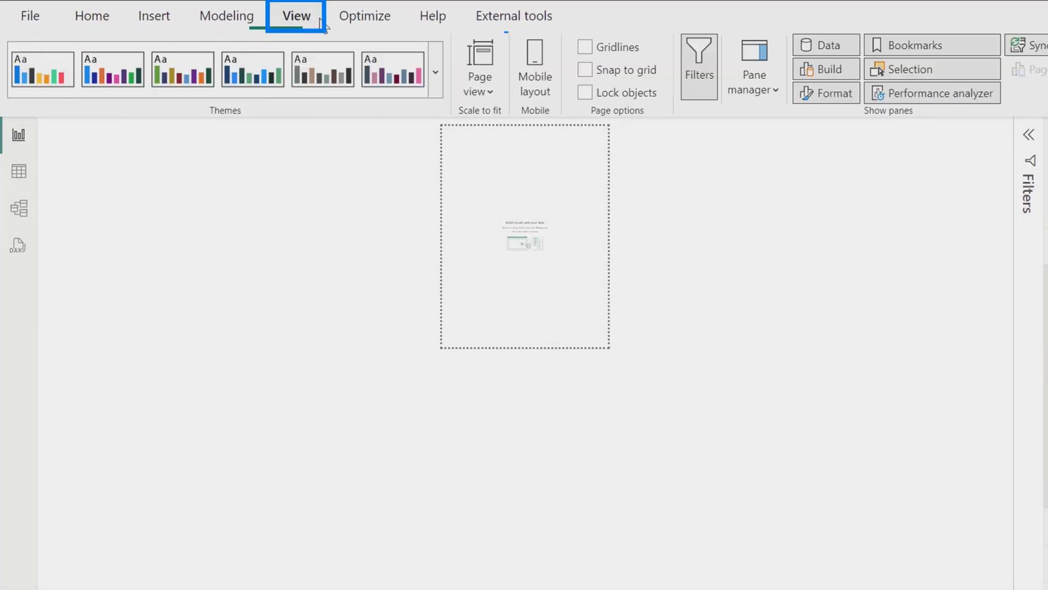
pyautogui.click(489, 94)
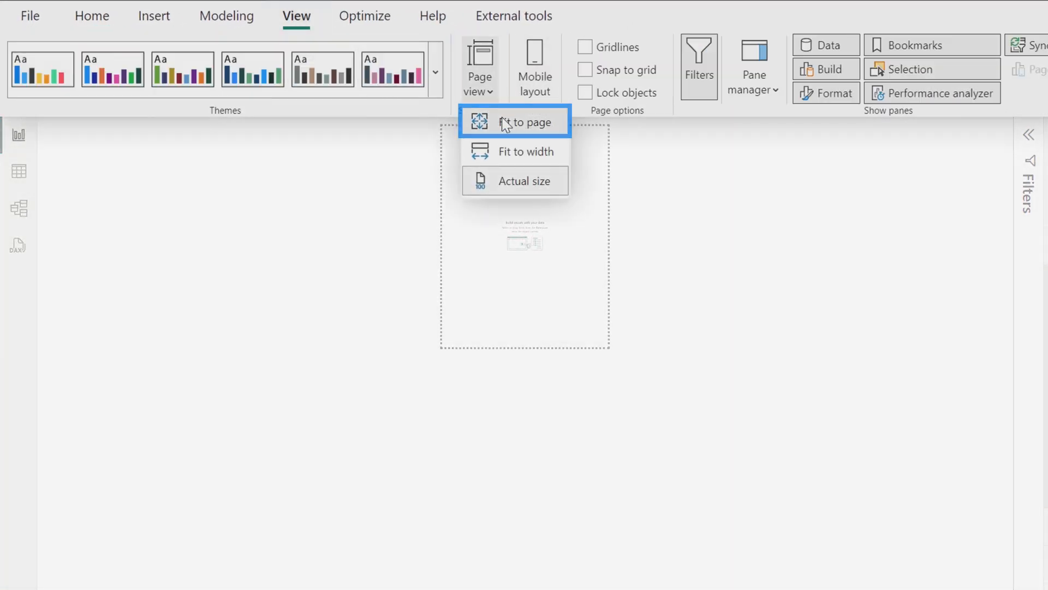
pyautogui.click(502, 118)
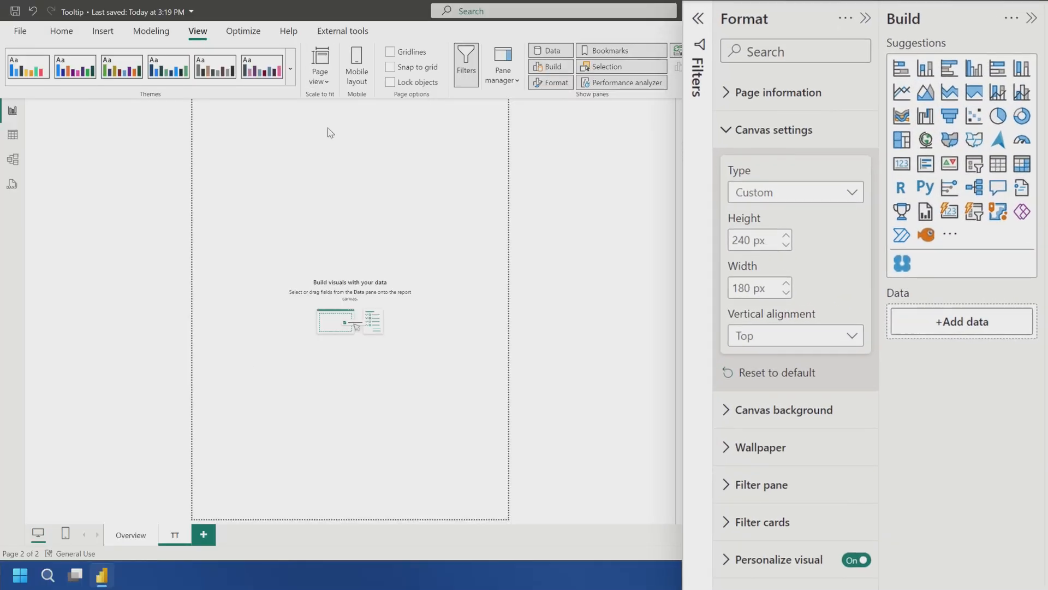
# - Give the canvas background the light gray theme color with 0% transparency
pyautogui.click(786, 131)
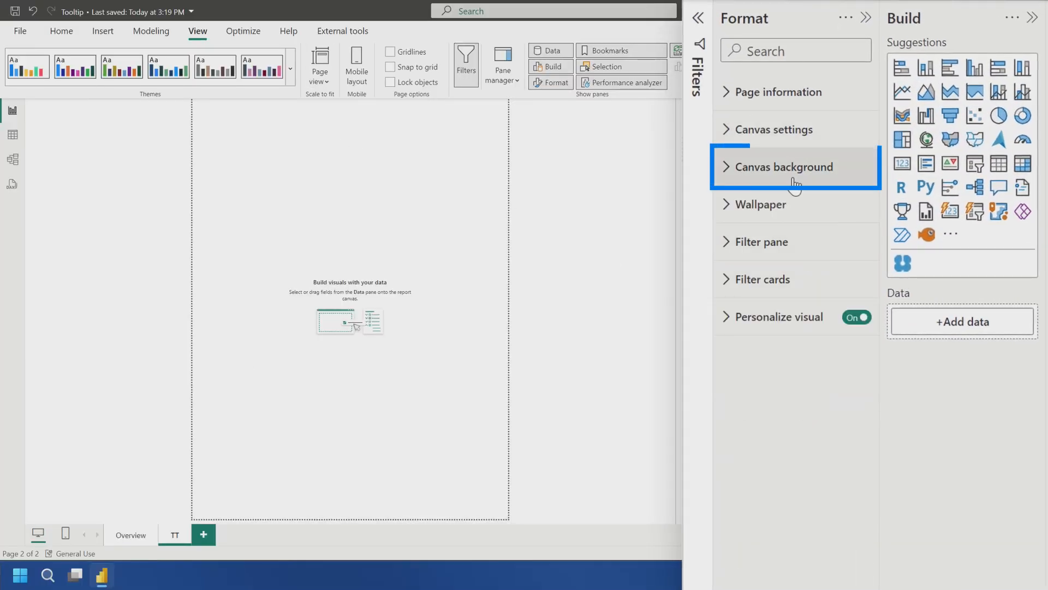
pyautogui.click(786, 167)
pyautogui.click(765, 230)
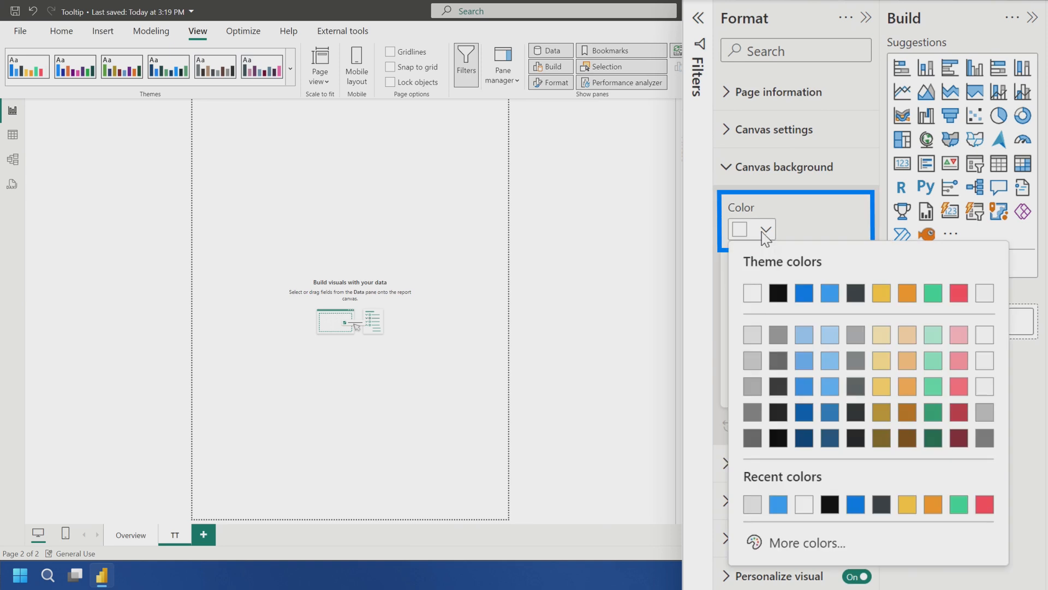
pyautogui.click(753, 342)
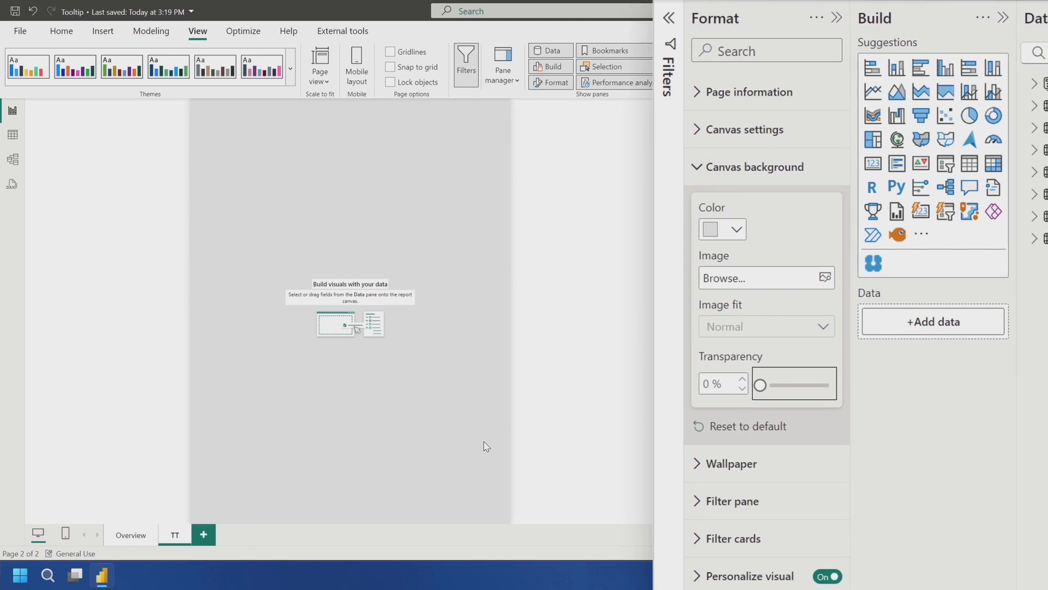
# - Add a card showing the Total Sales Amount measure and shrink it to fill the lower third of the page
pyautogui.moveTo(902, 90)
pyautogui.click(901, 86)
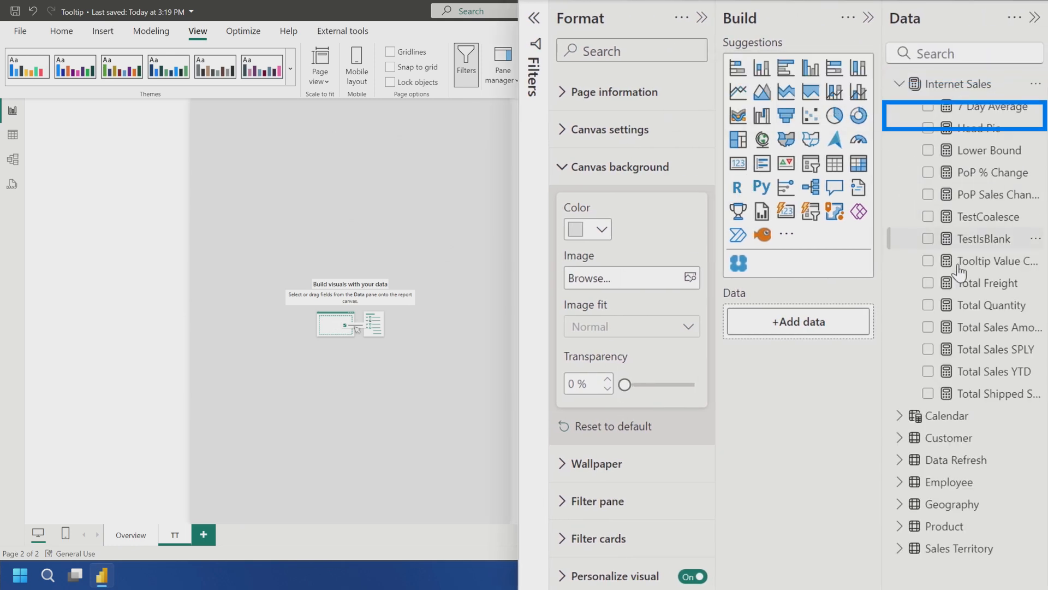
pyautogui.moveTo(424, 418); pyautogui.dragTo(351, 440)
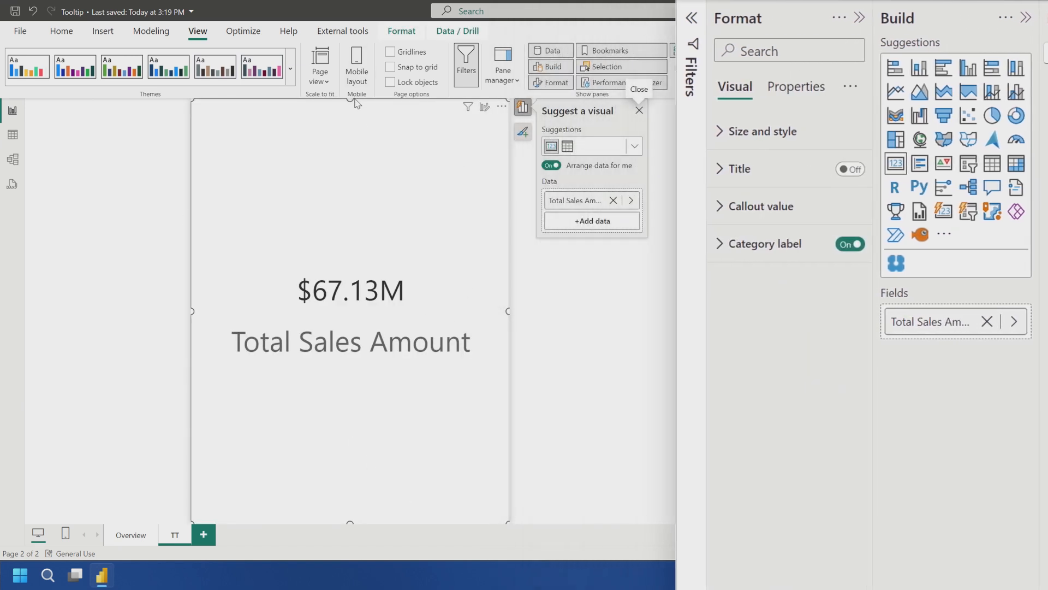
pyautogui.moveTo(350, 101); pyautogui.dragTo(319, 389)
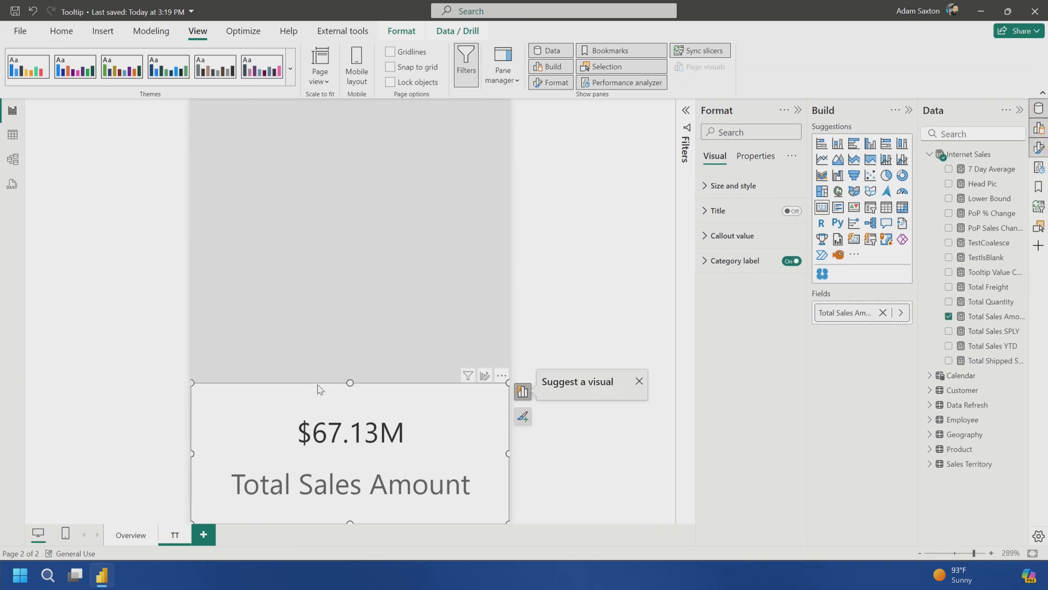
pyautogui.click(424, 345)
pyautogui.click(420, 451)
pyautogui.click(394, 285)
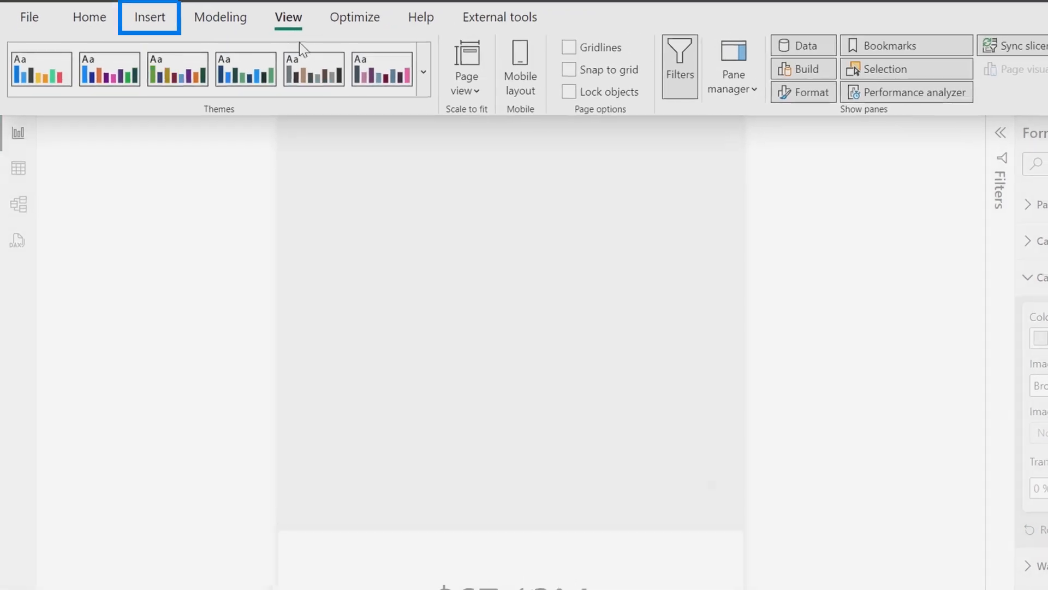
# - Insert an oval shape above the card and shrink it slightly to about 170 wide and 150 high
pyautogui.click(153, 16)
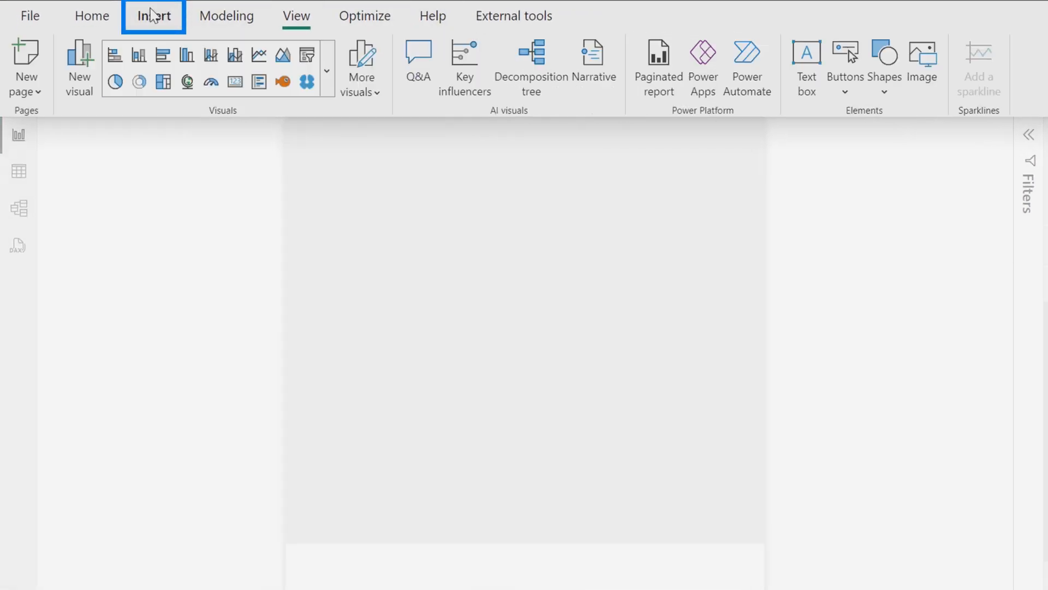
pyautogui.click(892, 81)
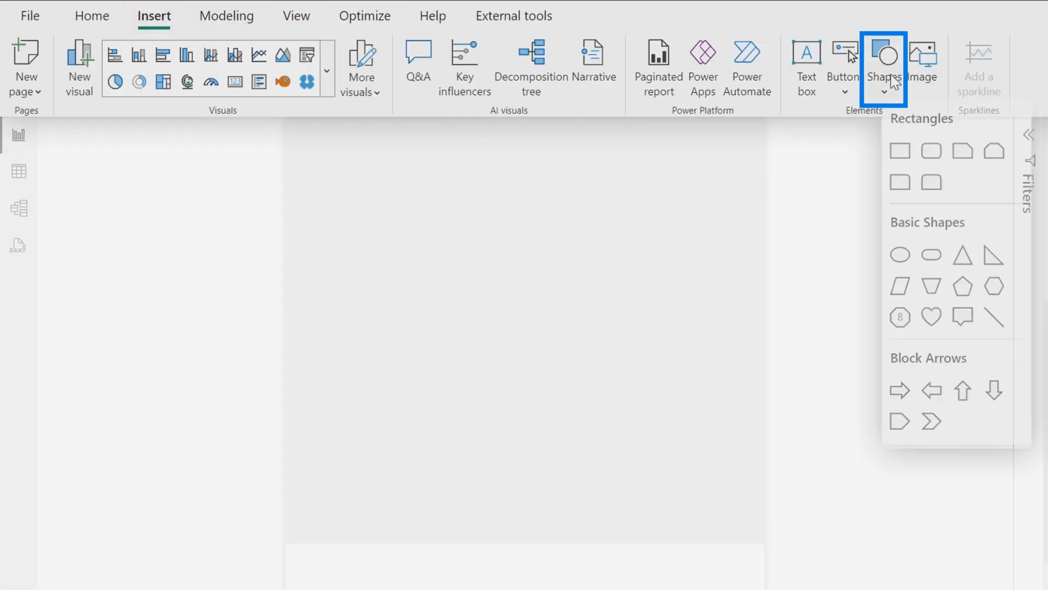
pyautogui.click(901, 259)
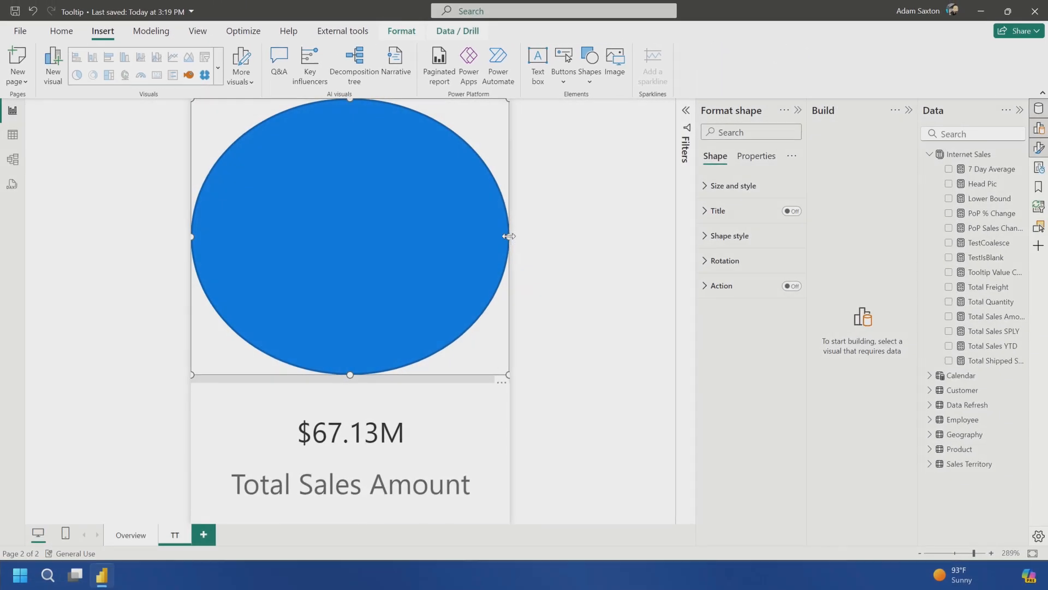
pyautogui.moveTo(509, 236); pyautogui.dragTo(501, 242)
pyautogui.moveTo(346, 100); pyautogui.dragTo(352, 109)
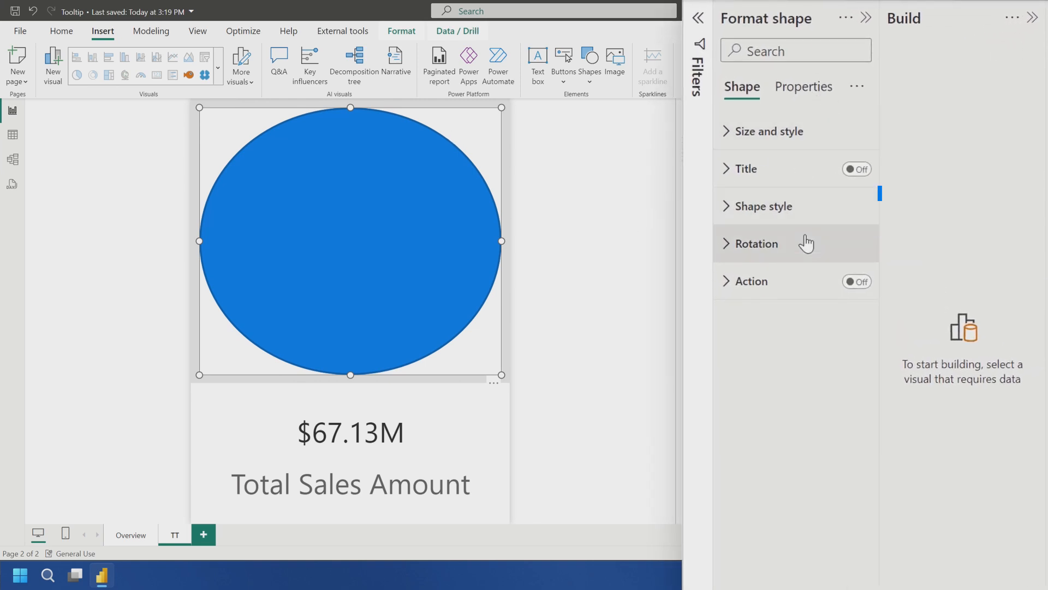
# - Turn off the oval's border and fill it with the lighter blue theme color
pyautogui.click(790, 208)
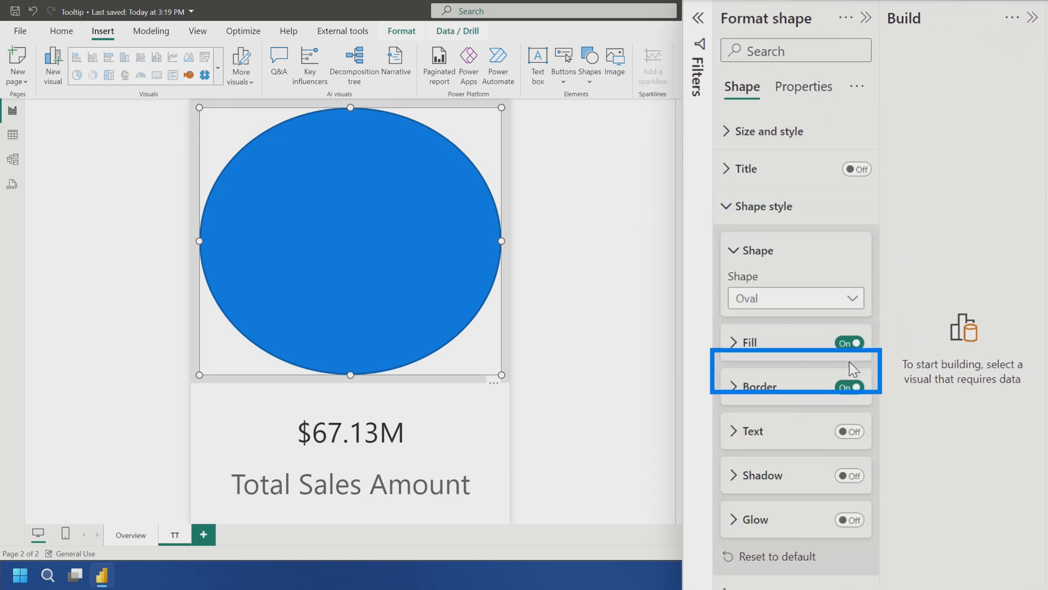
pyautogui.click(853, 387)
pyautogui.click(822, 353)
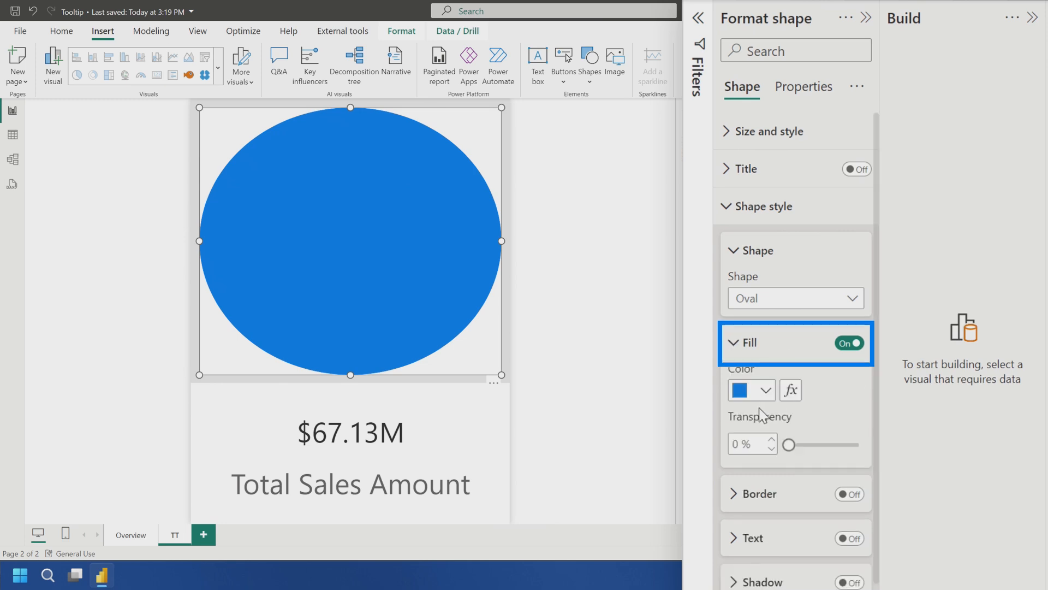
pyautogui.click(765, 391)
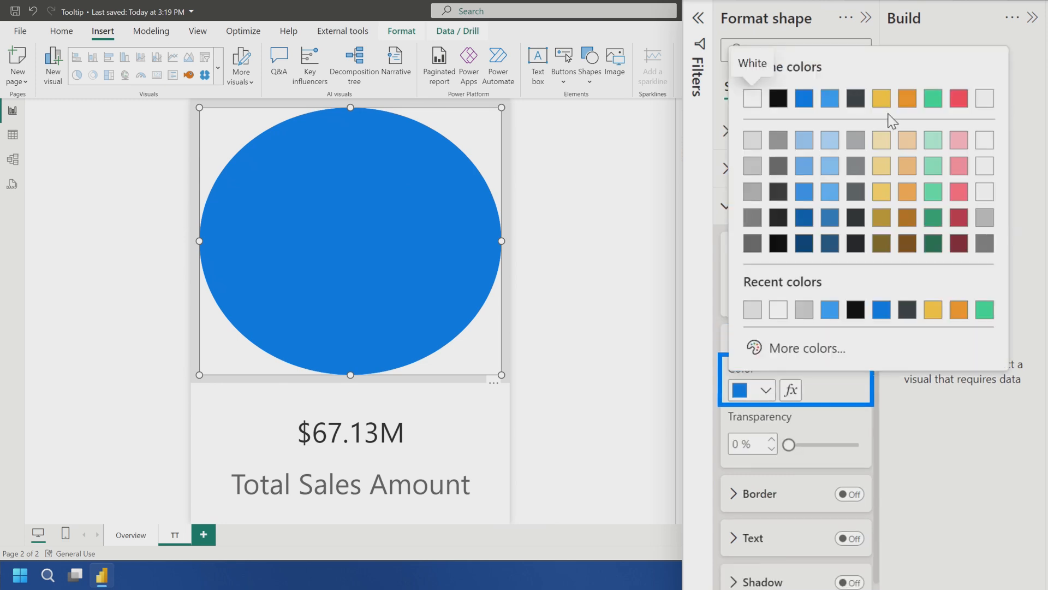
pyautogui.click(830, 98)
pyautogui.click(787, 352)
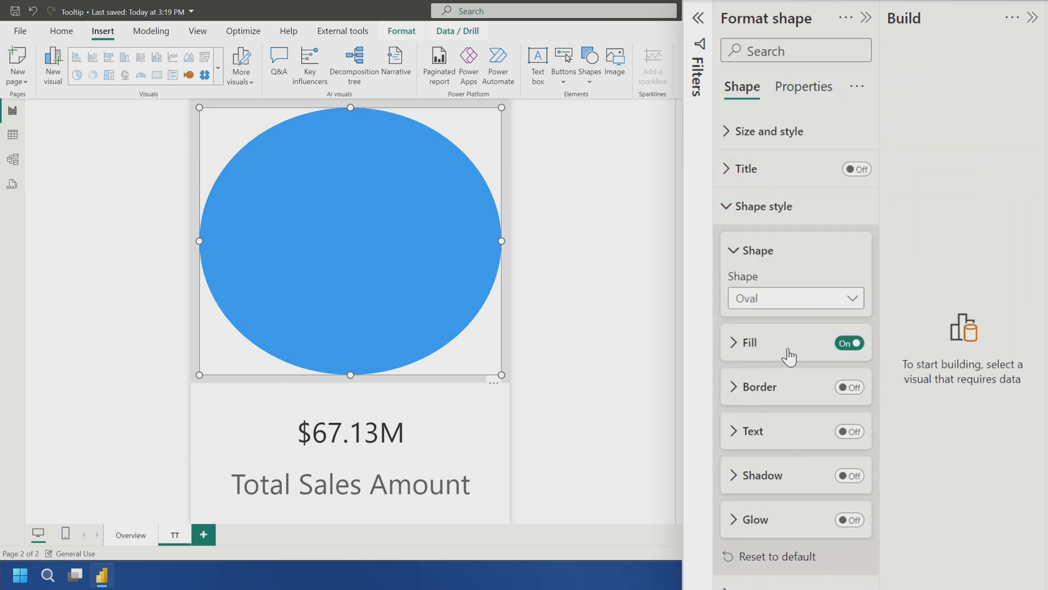
# - Turn off the oval's background so the gray canvas shows around it
pyautogui.click(778, 210)
pyautogui.click(779, 131)
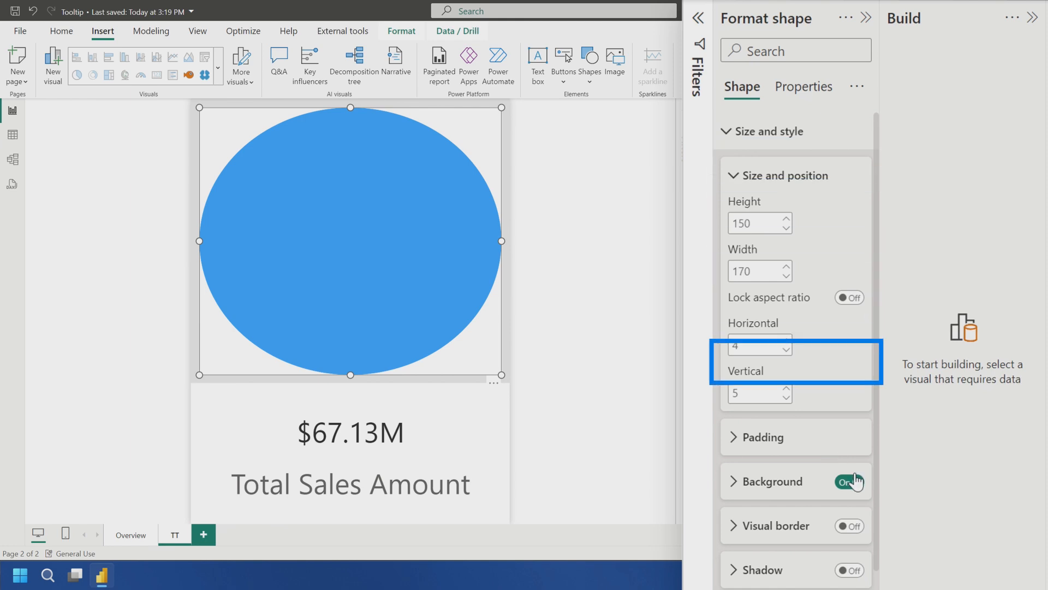
pyautogui.click(511, 356)
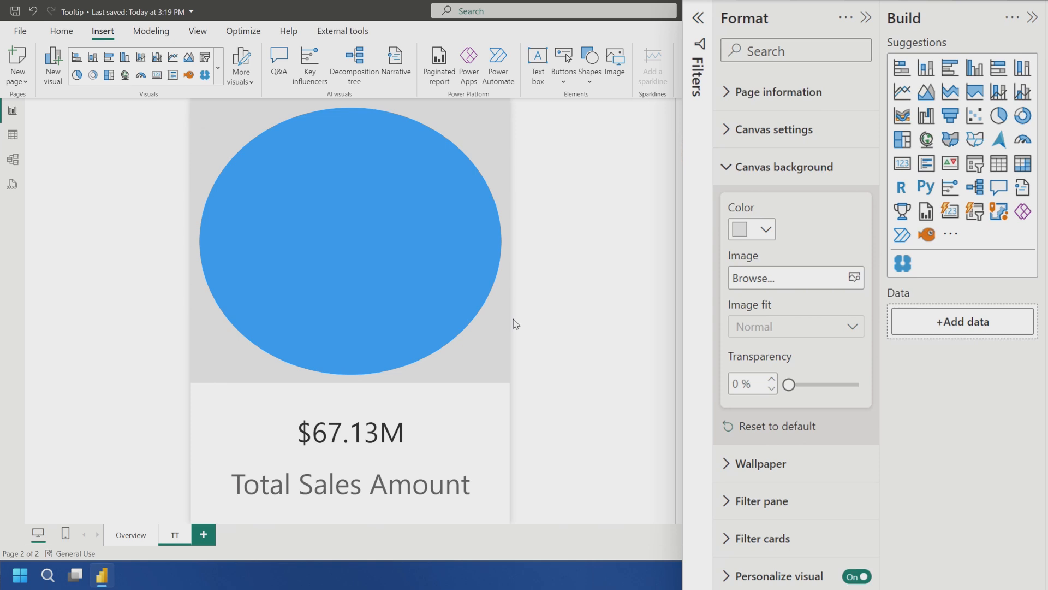
# - Place a table visual about 136 wide and 145 high over the oval and add the Head Pic measure to it
pyautogui.click(817, 173)
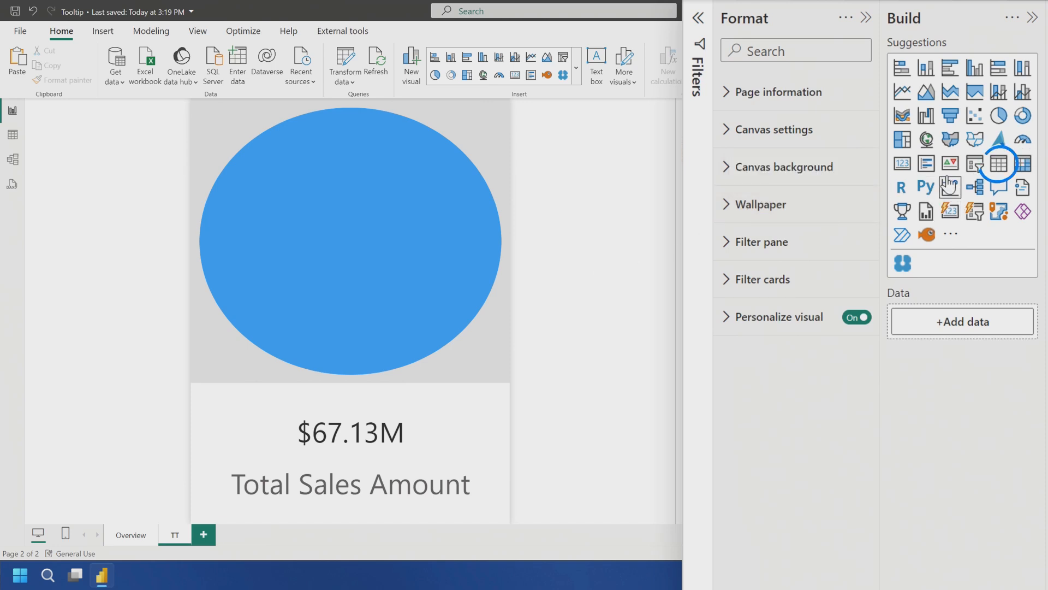
pyautogui.click(997, 165)
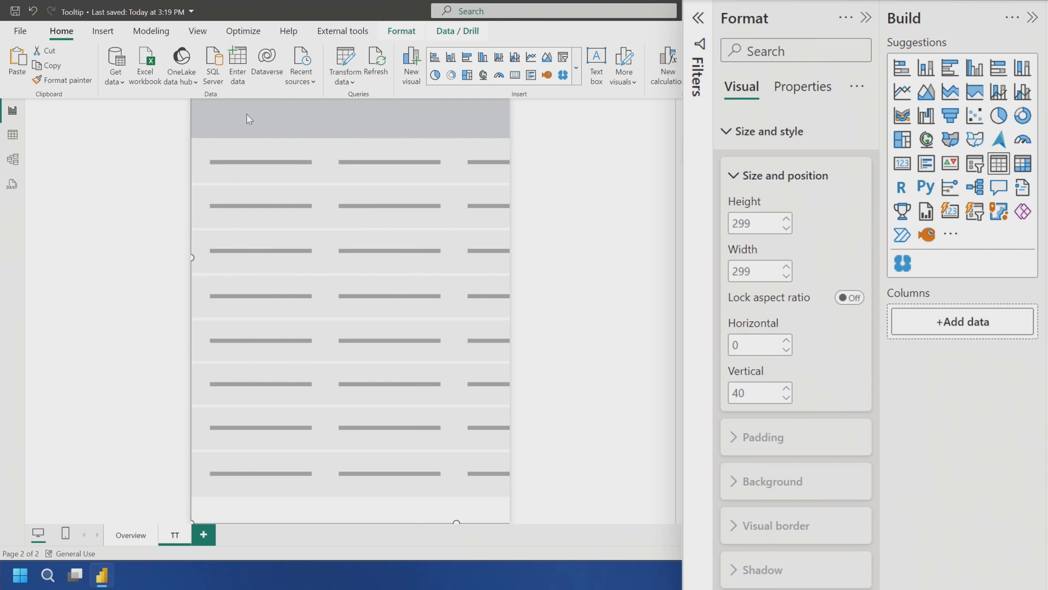
pyautogui.moveTo(194, 524); pyautogui.dragTo(362, 258)
pyautogui.moveTo(435, 303); pyautogui.dragTo(382, 145)
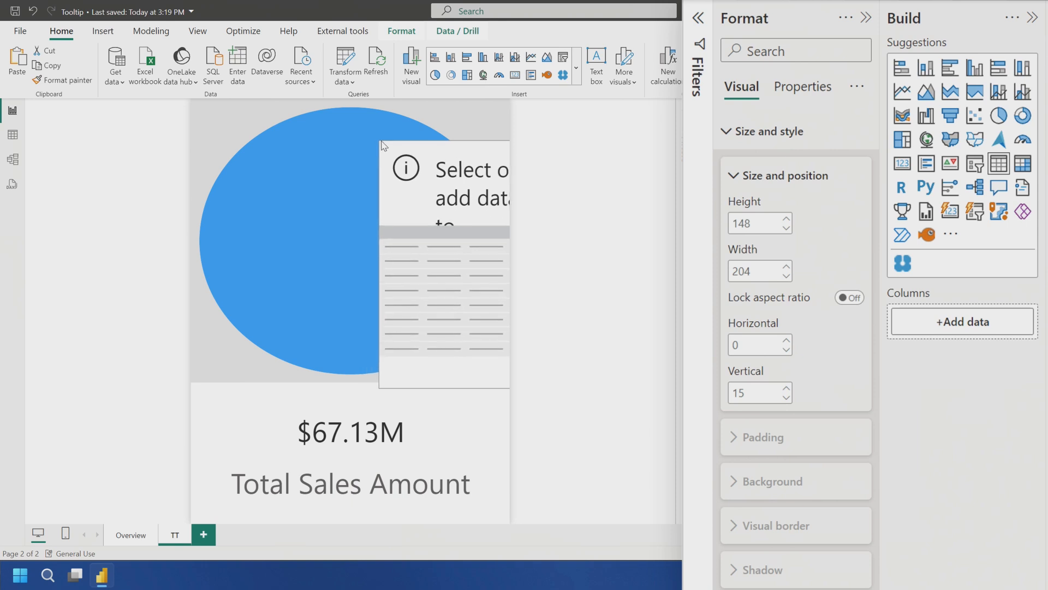
pyautogui.moveTo(463, 164); pyautogui.dragTo(335, 128)
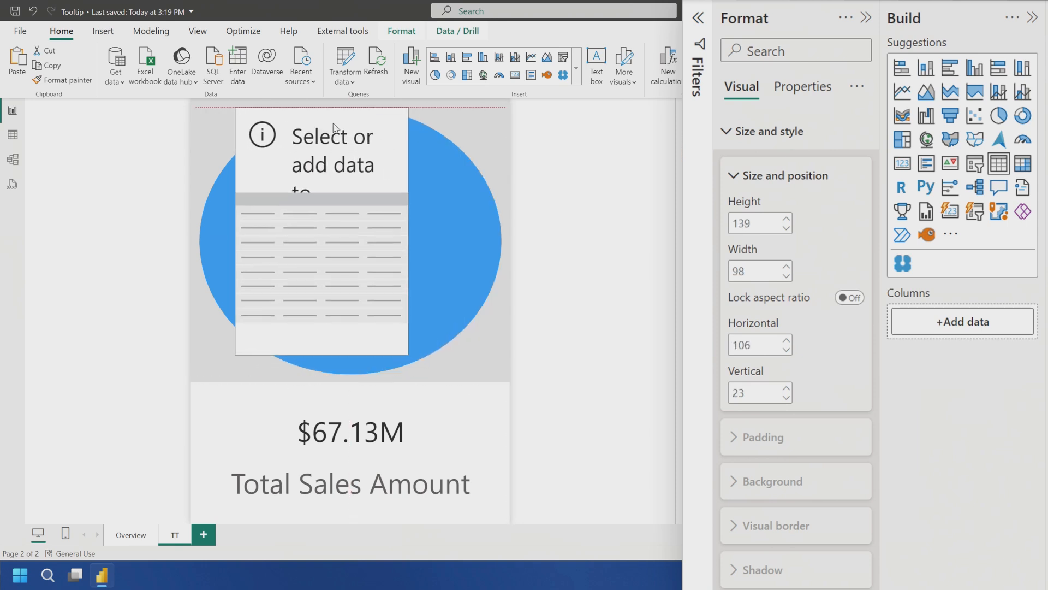
pyautogui.moveTo(407, 355); pyautogui.dragTo(477, 365)
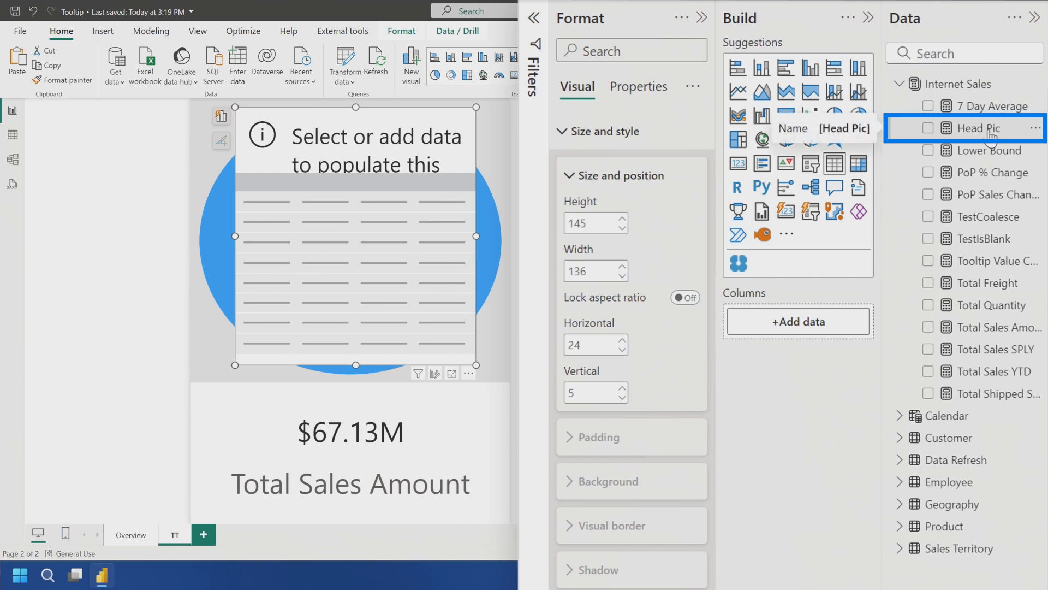
pyautogui.moveTo(992, 133); pyautogui.dragTo(377, 254)
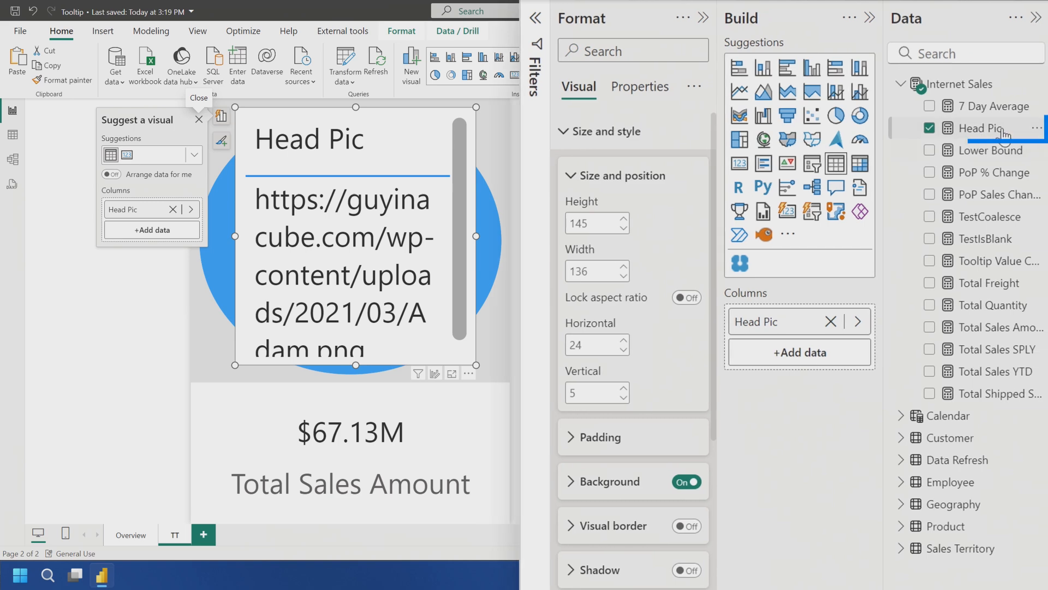
# - Set the data category of the Head Pic measure to Image URL
pyautogui.click(1002, 131)
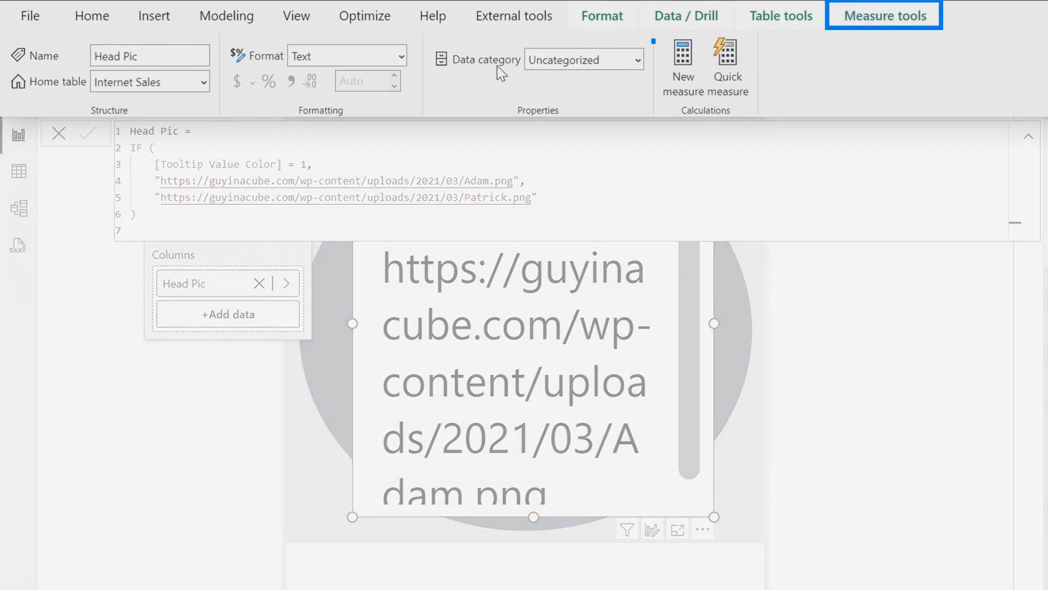
pyautogui.click(638, 61)
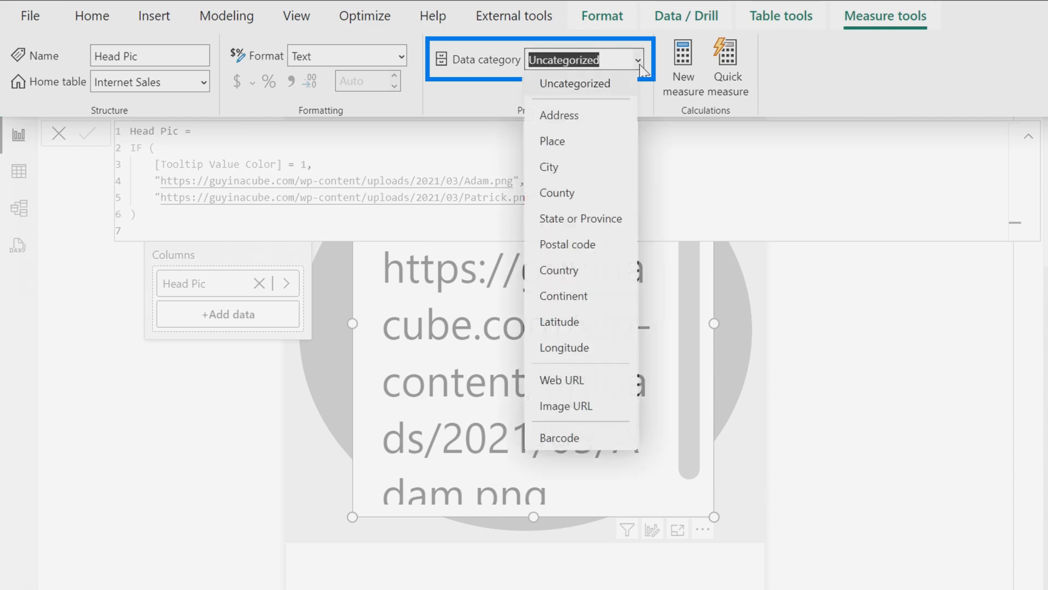
pyautogui.click(575, 412)
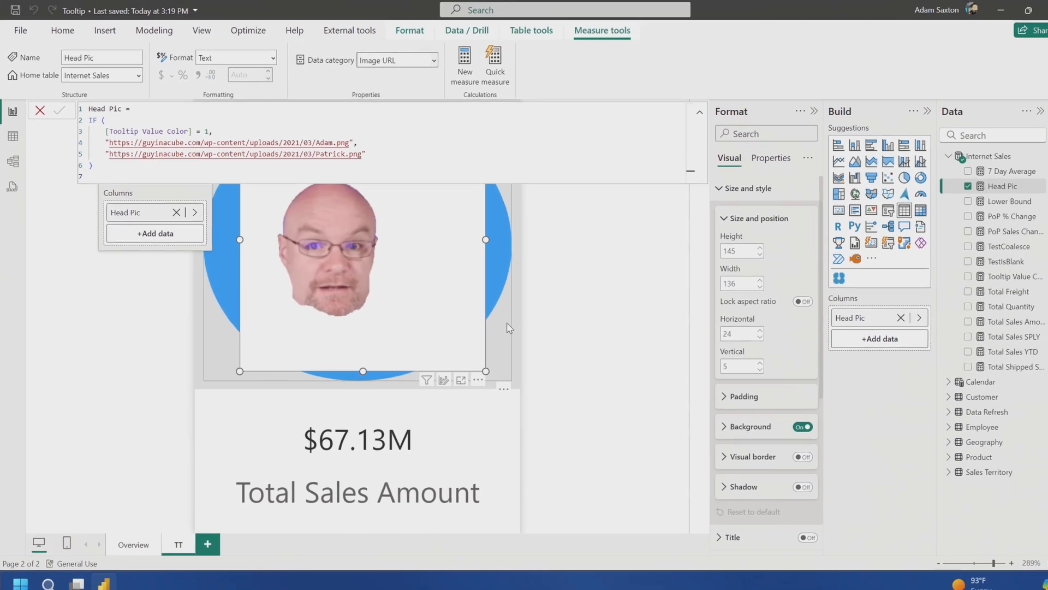
pyautogui.click(509, 318)
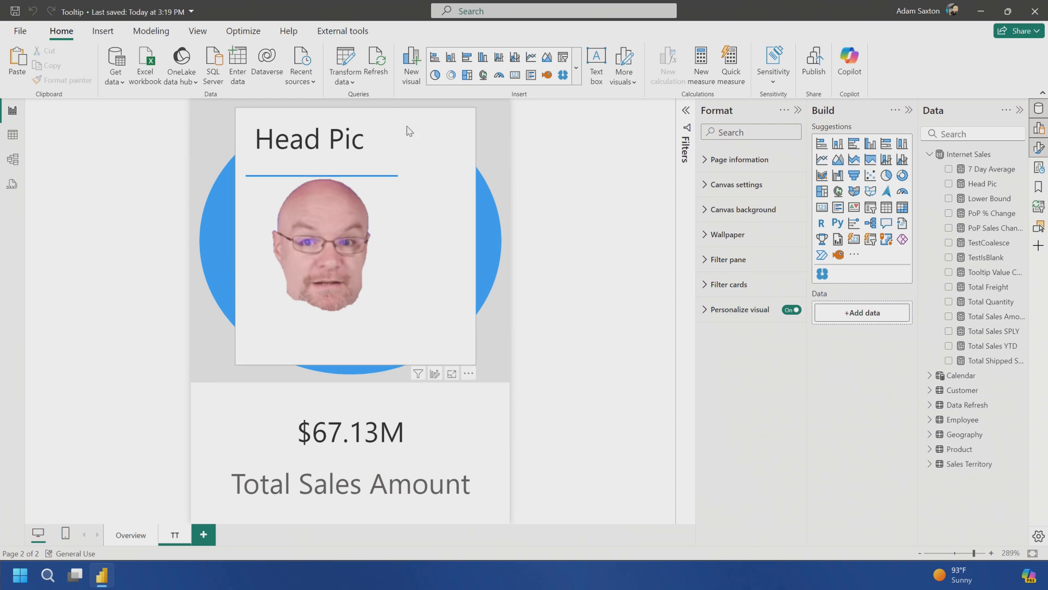
# - Set the style preset of the Head Pic table to None
pyautogui.click(452, 148)
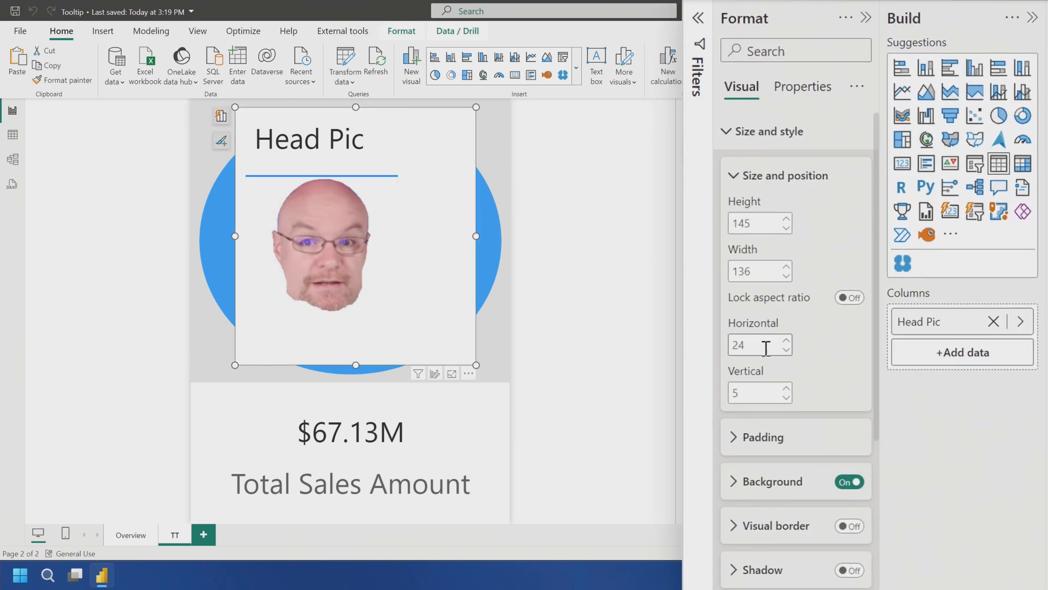
pyautogui.click(780, 134)
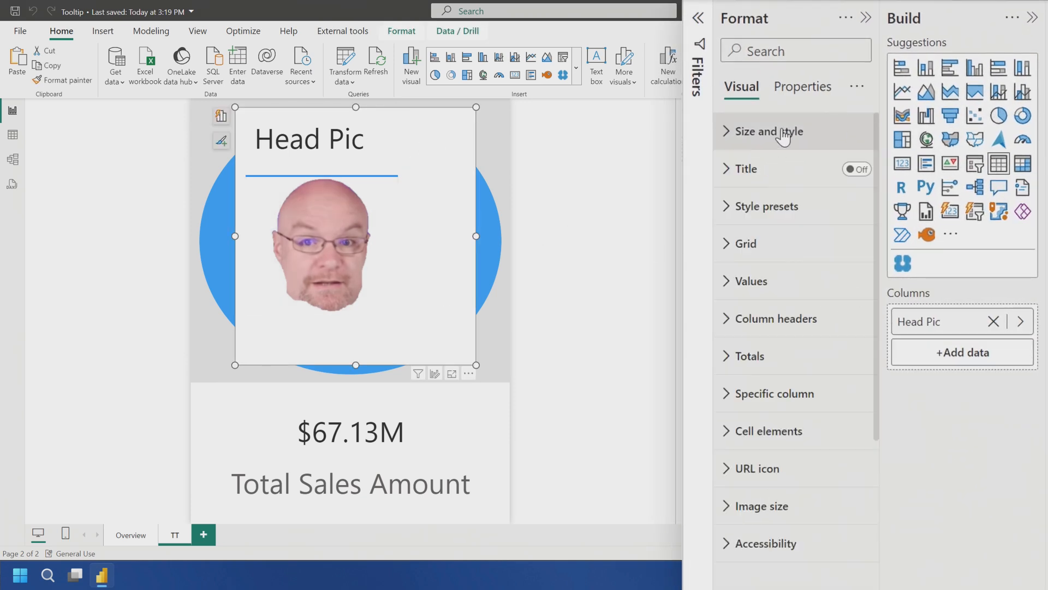
pyautogui.click(788, 214)
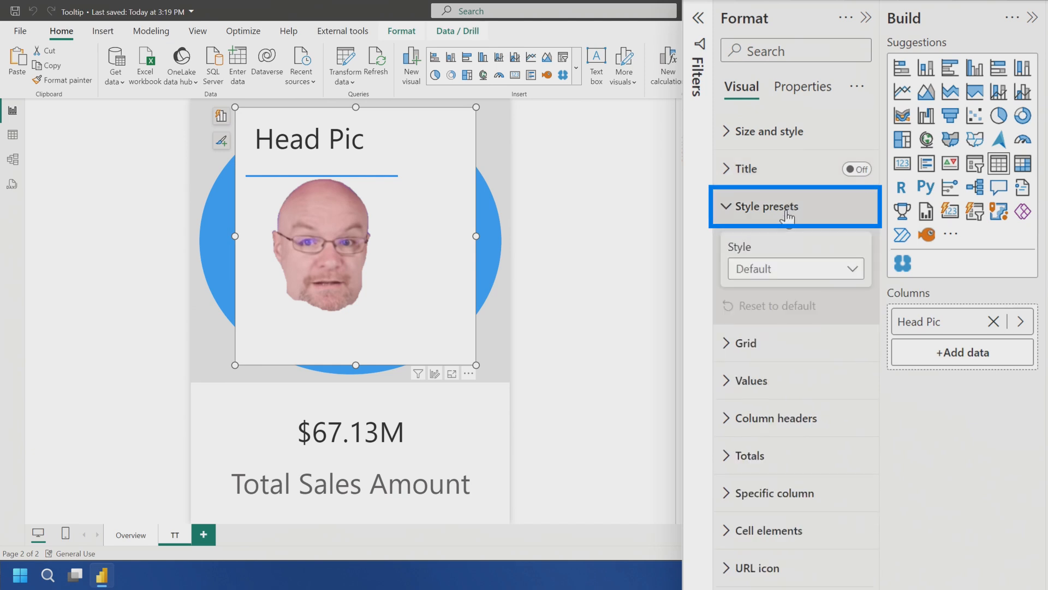
pyautogui.click(791, 268)
pyautogui.click(774, 317)
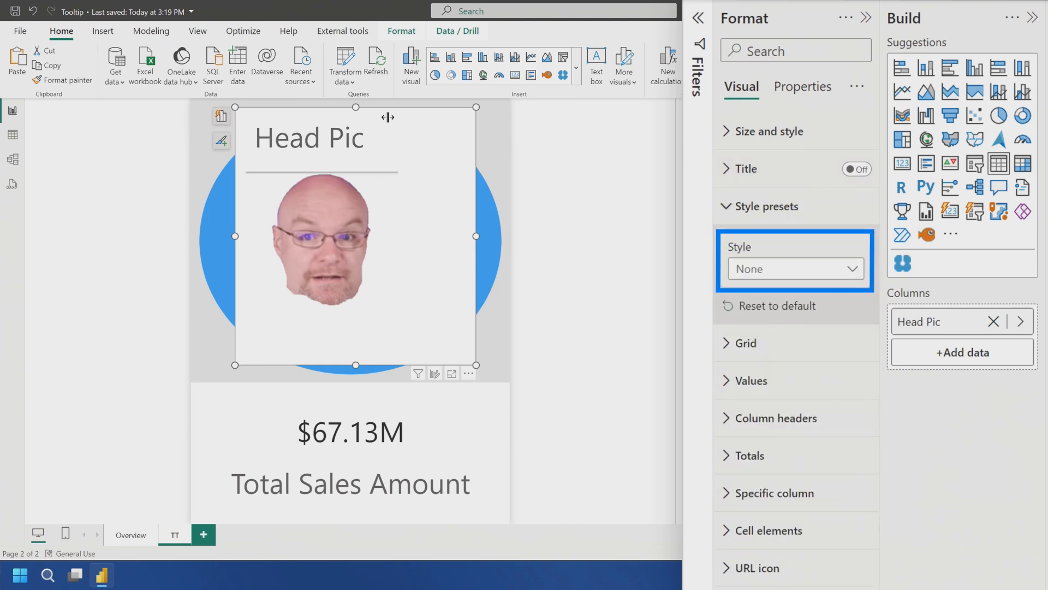
pyautogui.click(791, 208)
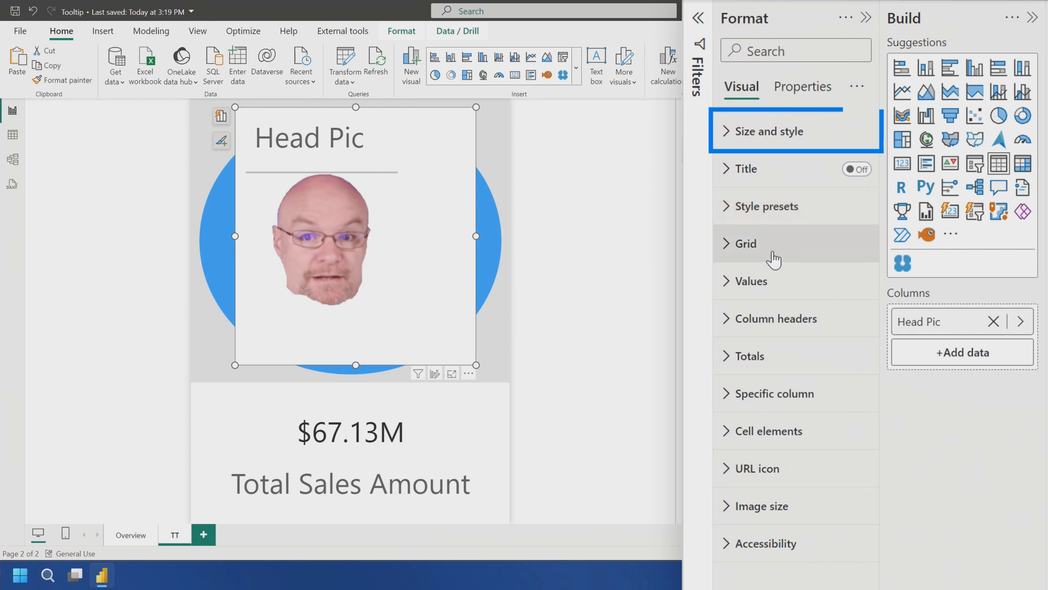
# - Turn off the Head Pic table's background so the blue oval shows behind the image
pyautogui.click(798, 131)
pyautogui.click(852, 483)
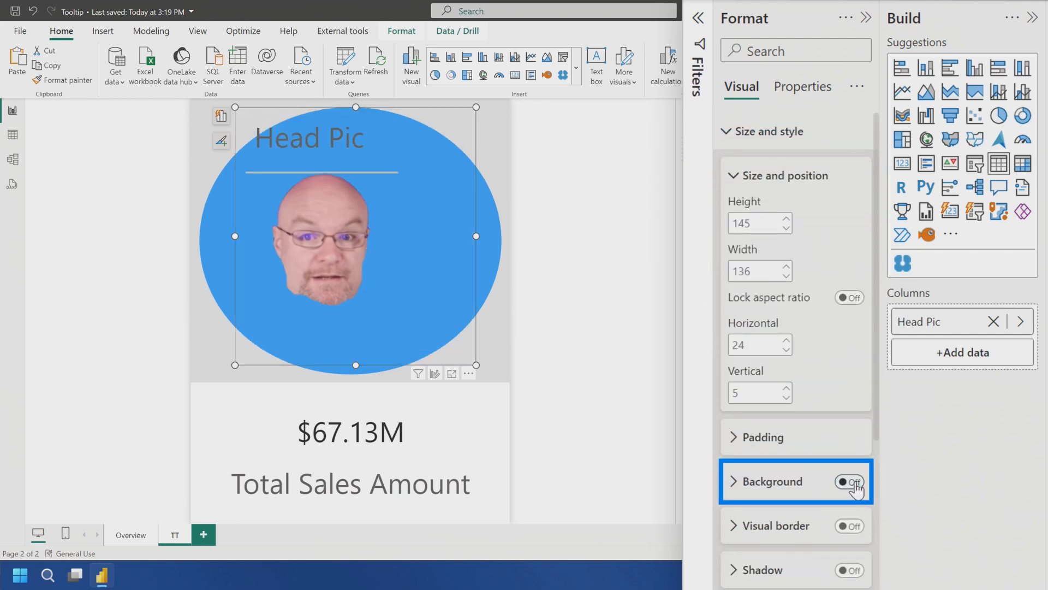
pyautogui.click(858, 143)
# - Remove the bottom border from the column header section of the Head Pic table's grid
pyautogui.click(780, 247)
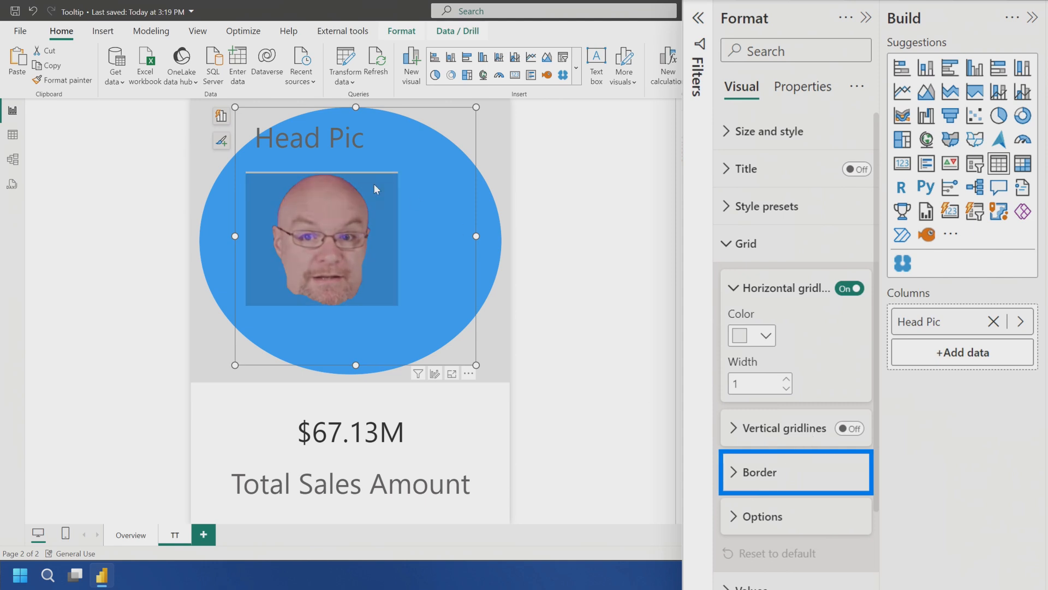
pyautogui.scroll(-2, 911, 494)
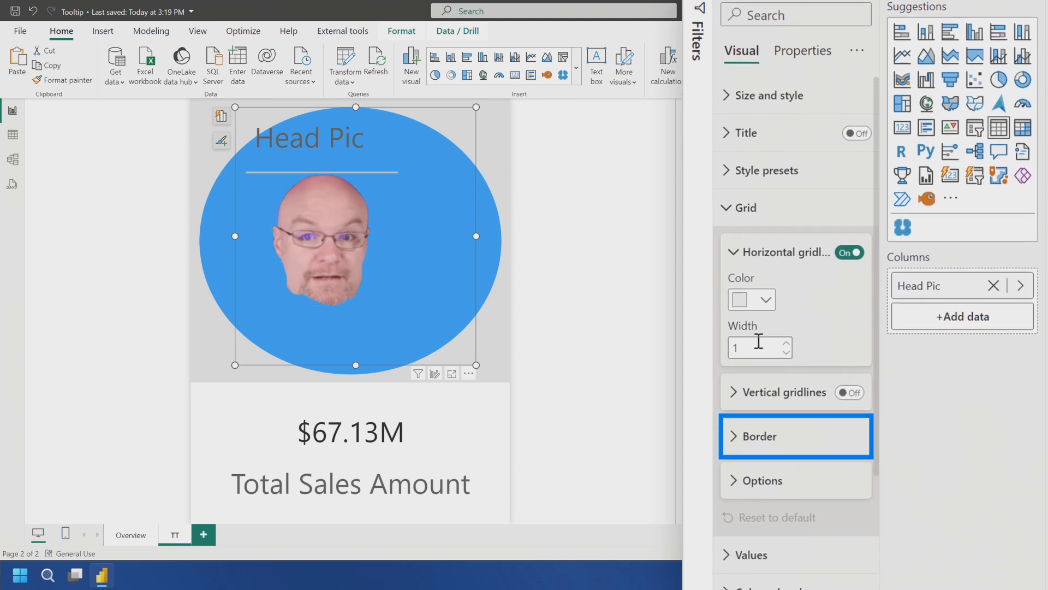
pyautogui.click(792, 396)
pyautogui.scroll(-3, 869, 391)
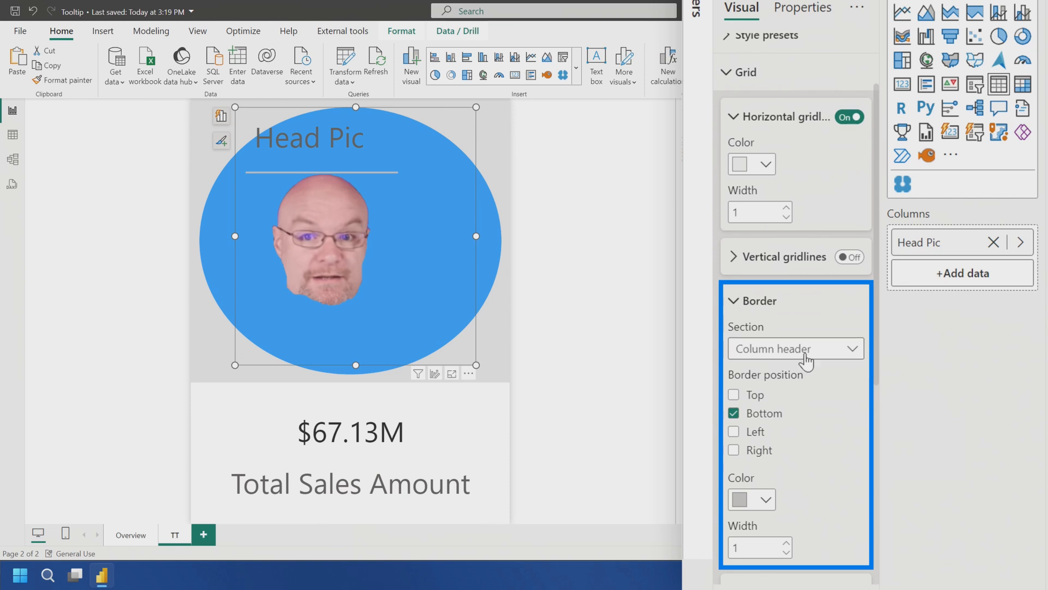
pyautogui.click(798, 350)
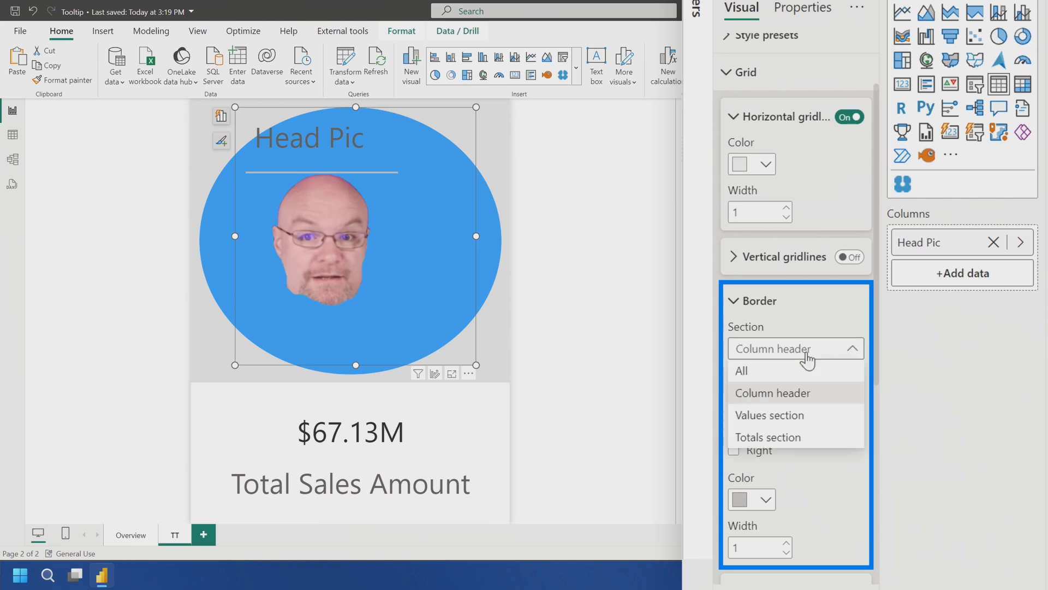
pyautogui.click(776, 370)
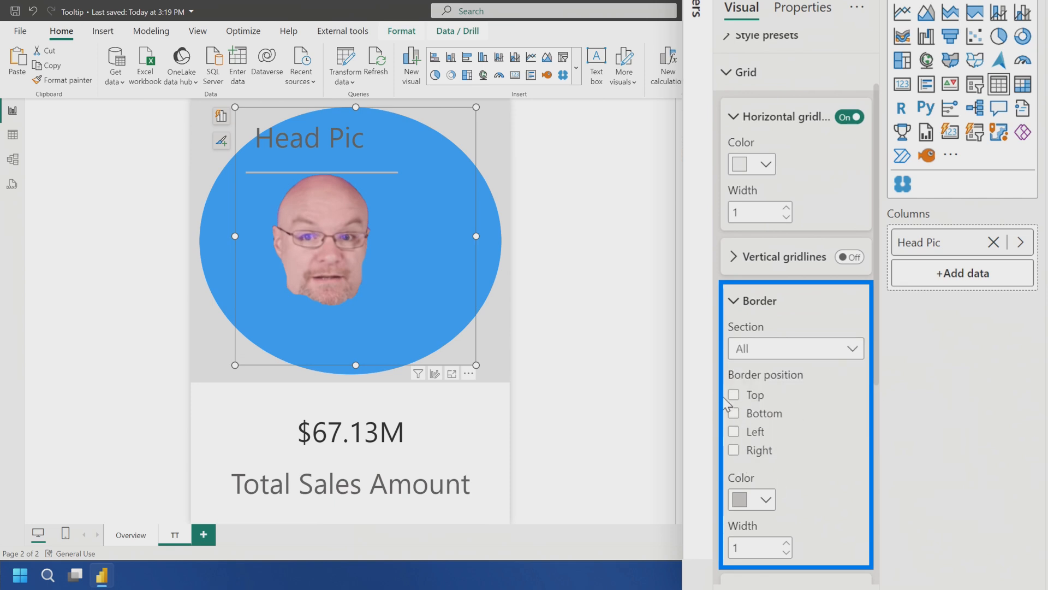
pyautogui.click(770, 356)
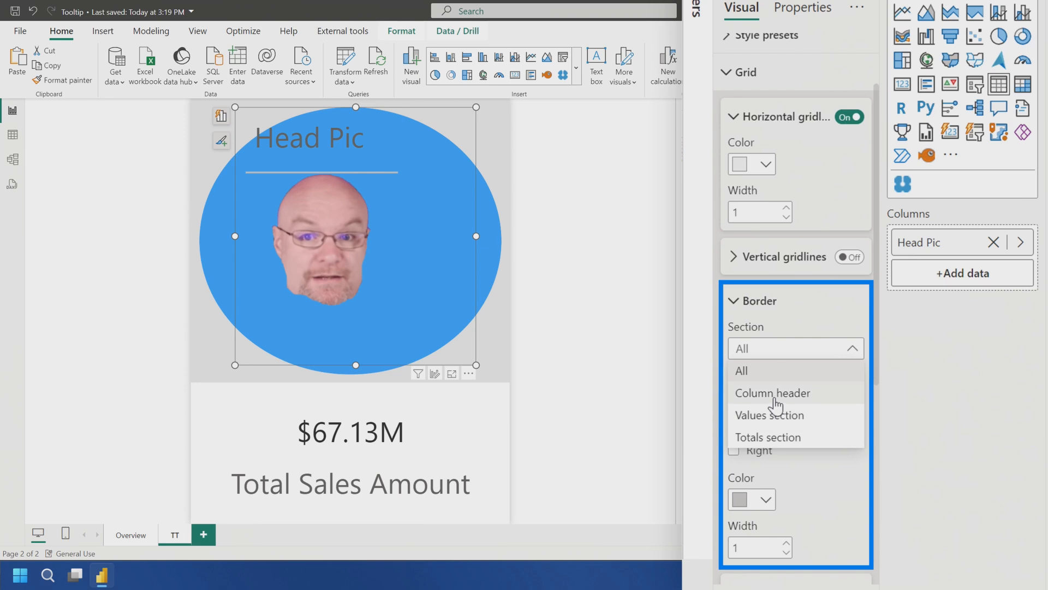
pyautogui.click(774, 399)
pyautogui.click(733, 414)
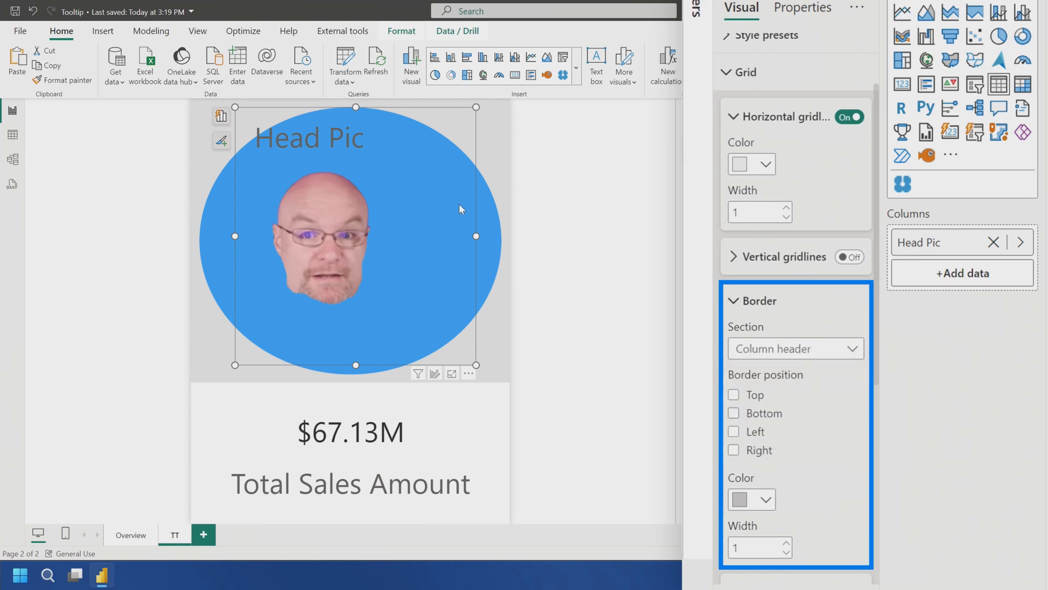
pyautogui.click(771, 301)
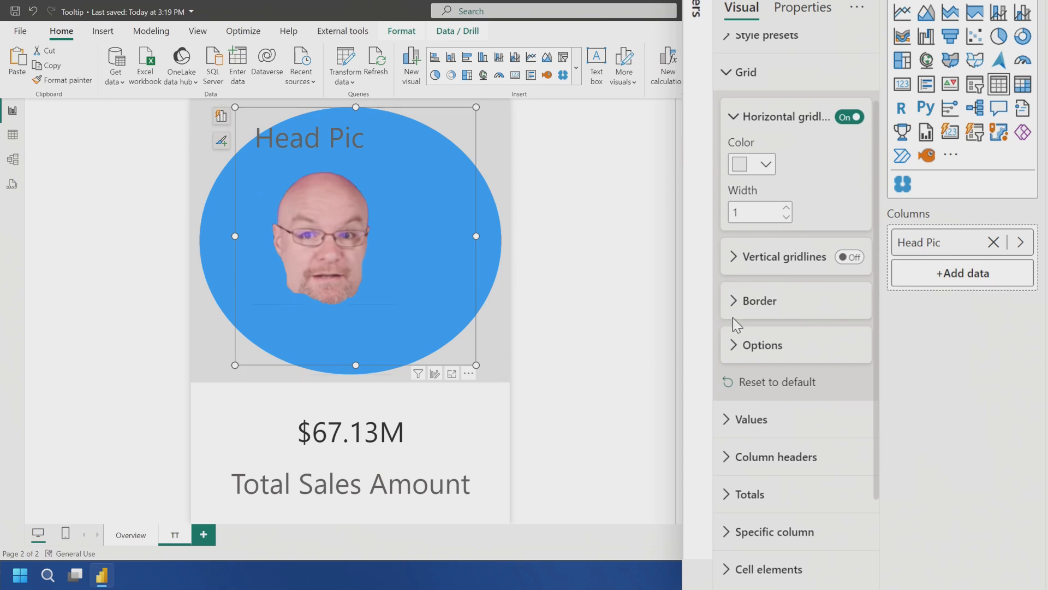
pyautogui.click(765, 83)
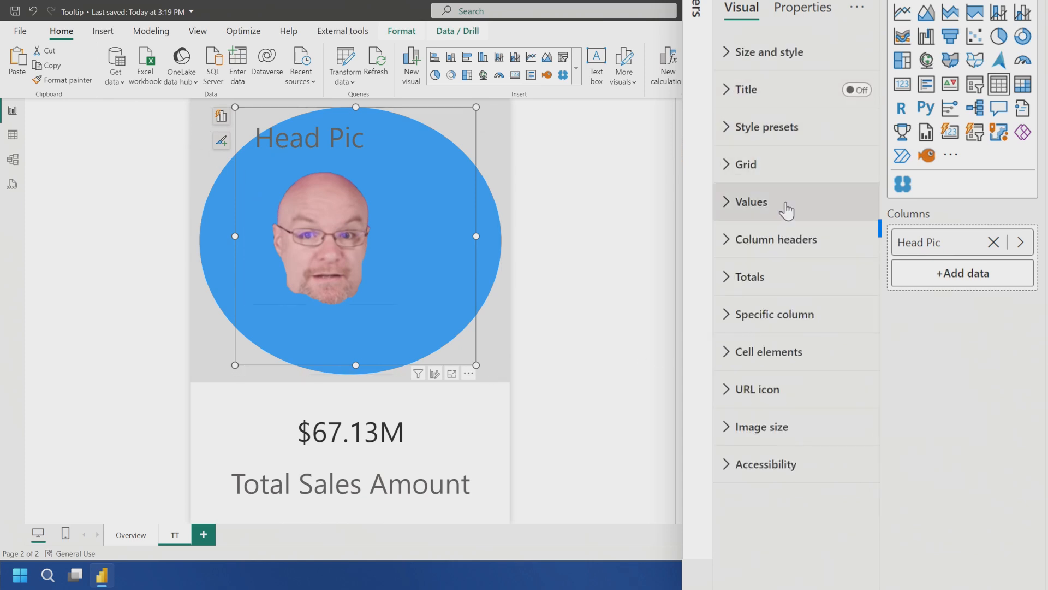
# - Change the table's column header text color to the light gray shade below white in the theme colors
pyautogui.click(795, 228)
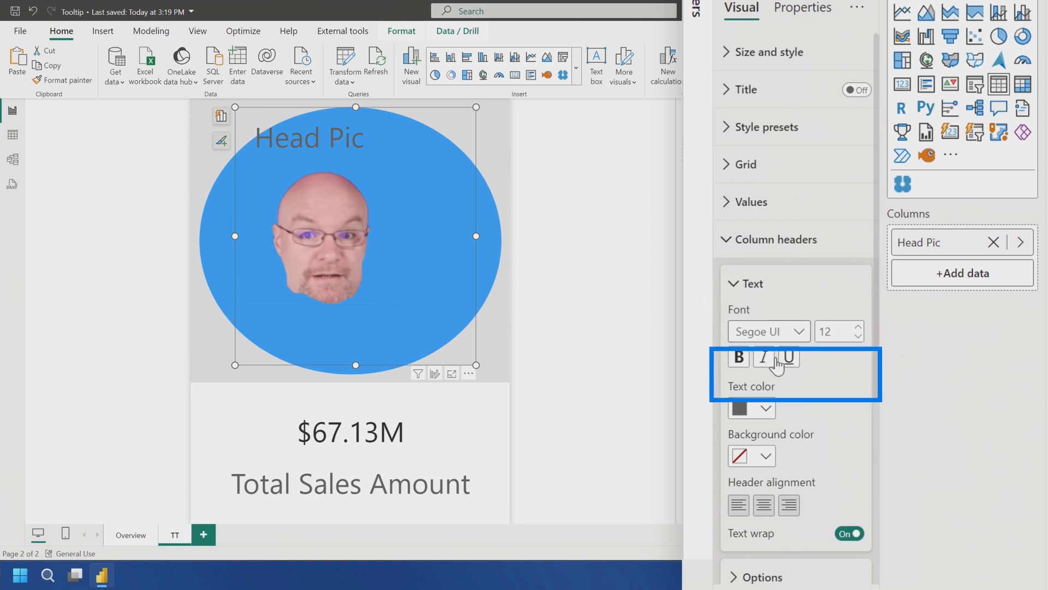
pyautogui.click(767, 407)
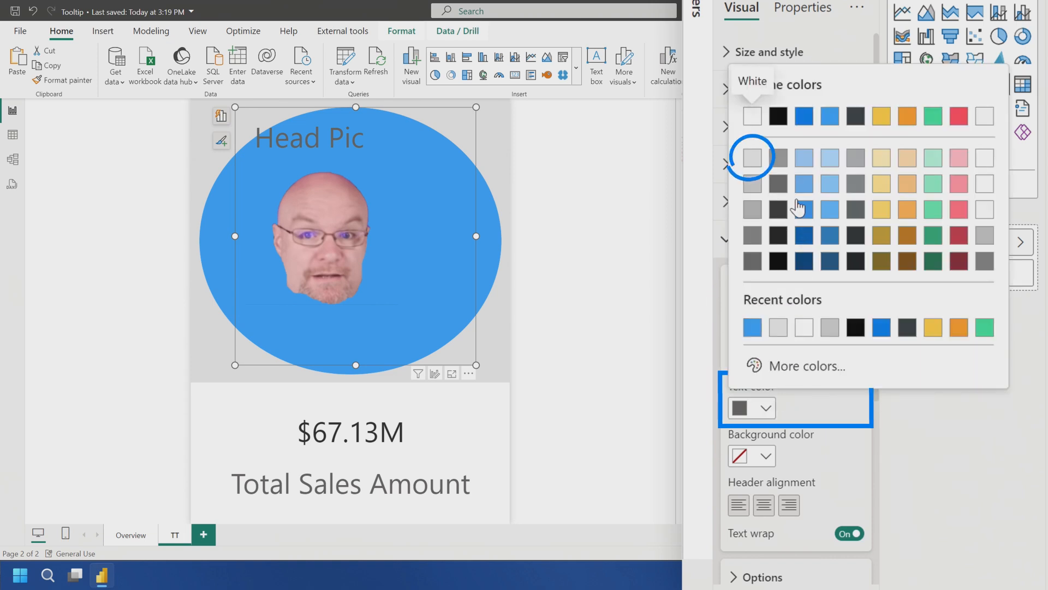
pyautogui.click(751, 158)
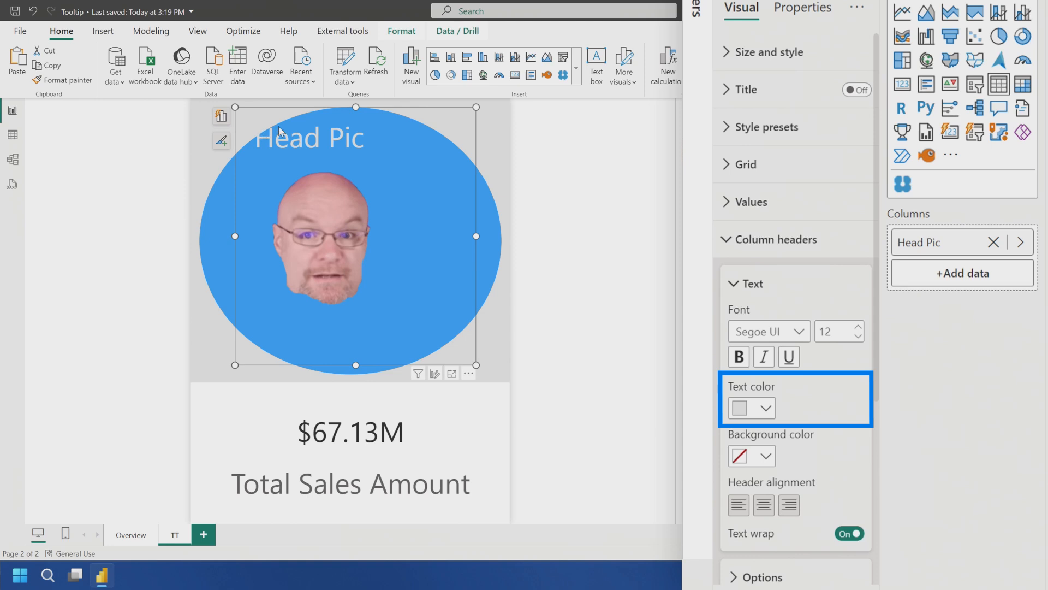
# - Rename the Head Pic column in this table visual to a single period (.)
pyautogui.doubleClick(948, 244)
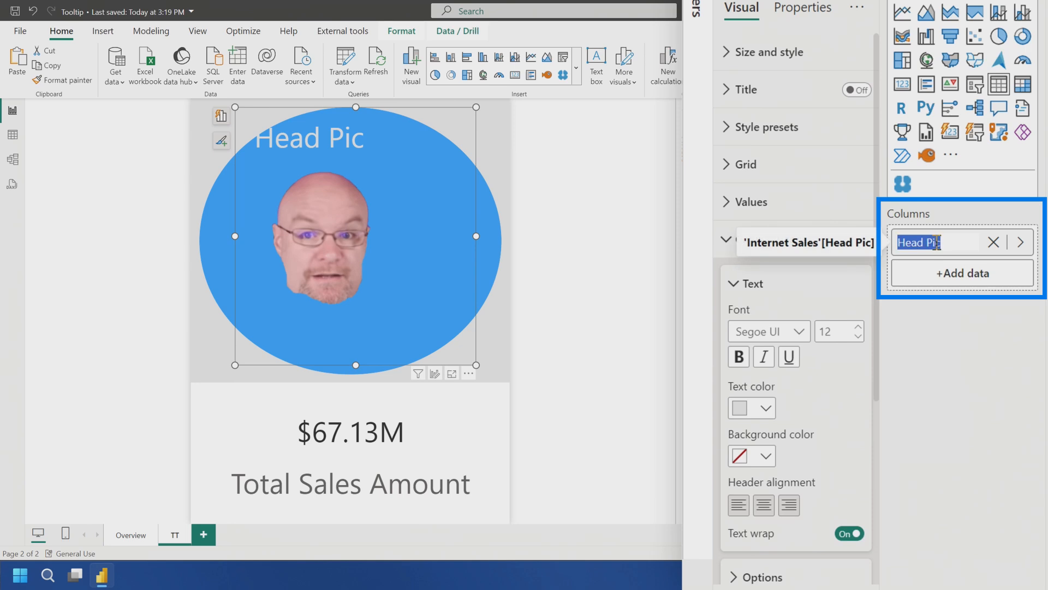
pyautogui.write('.')
pyautogui.press('Return')
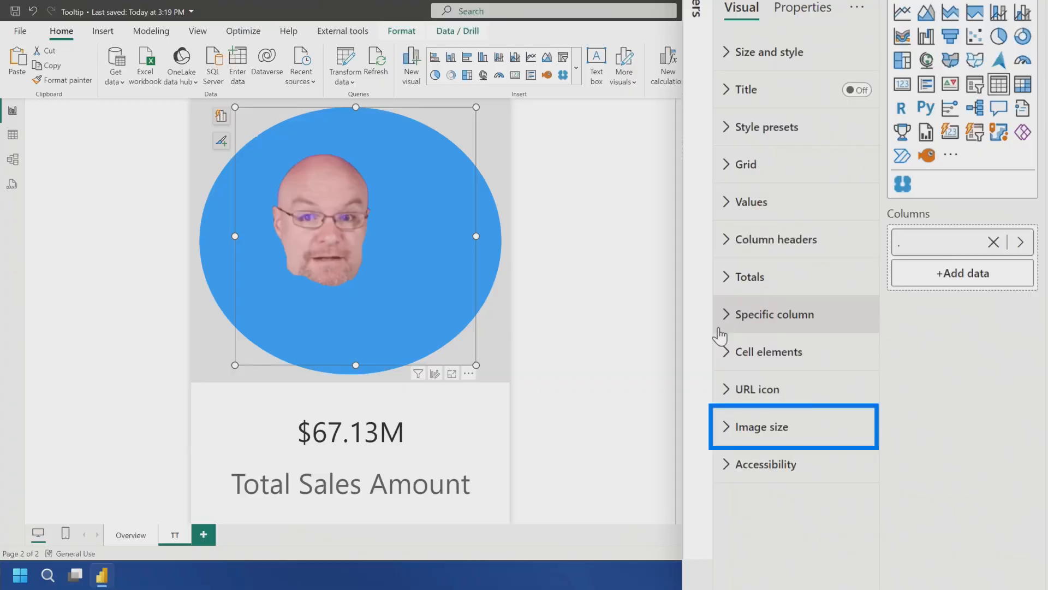
# - Set the table's image size to 115 px high and 115 px wide
pyautogui.click(795, 438)
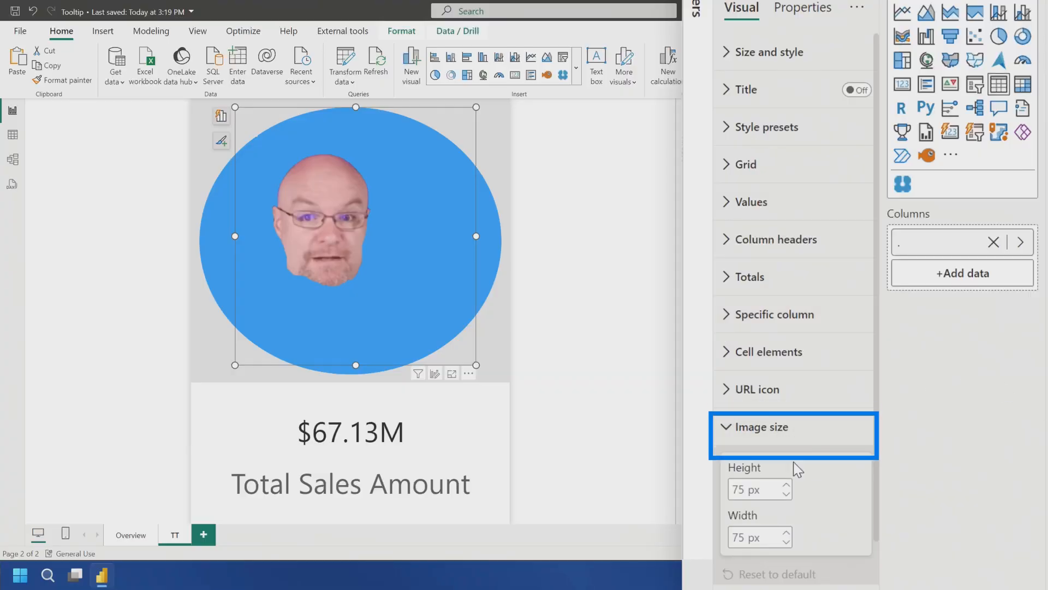
pyautogui.moveTo(746, 489); pyautogui.dragTo(710, 493)
pyautogui.write('11')
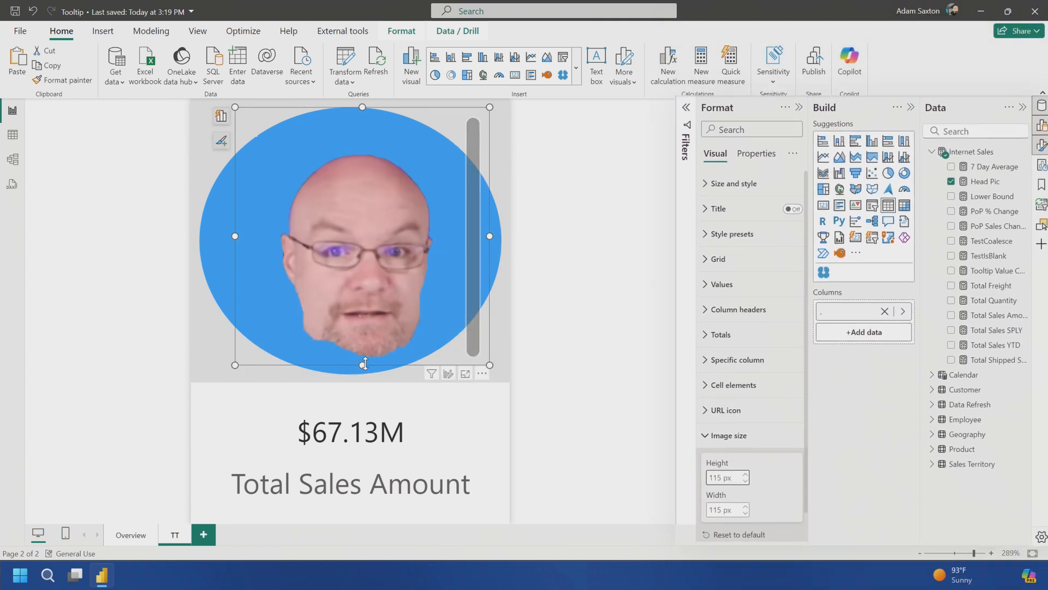
# - Extend the table's lower edge to remove the scrollbar and shift the table to center the face over the oval
pyautogui.moveTo(363, 365); pyautogui.dragTo(365, 375)
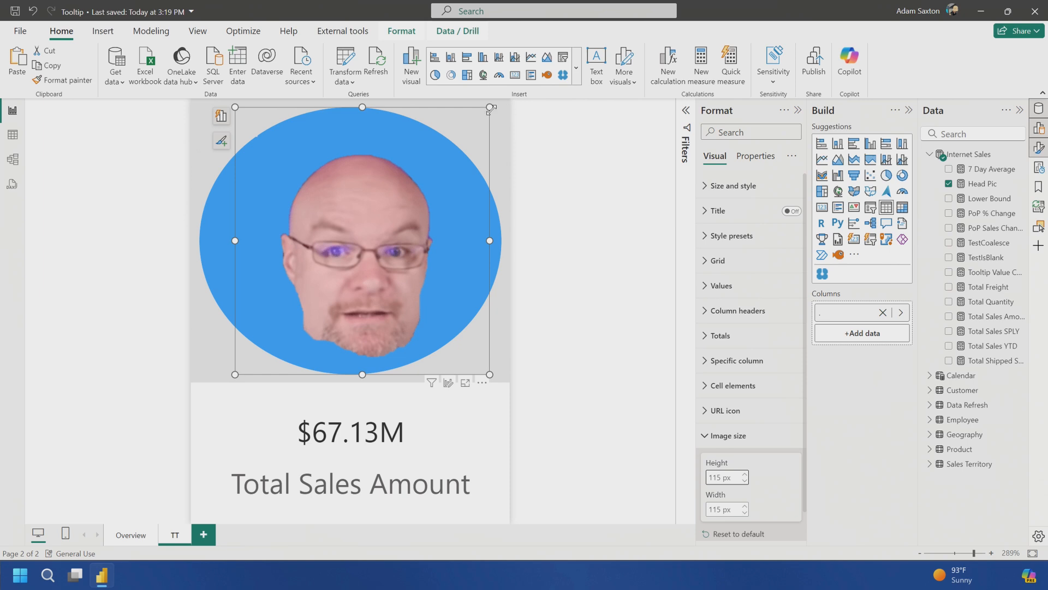
pyautogui.moveTo(477, 115); pyautogui.dragTo(470, 107)
pyautogui.click(577, 288)
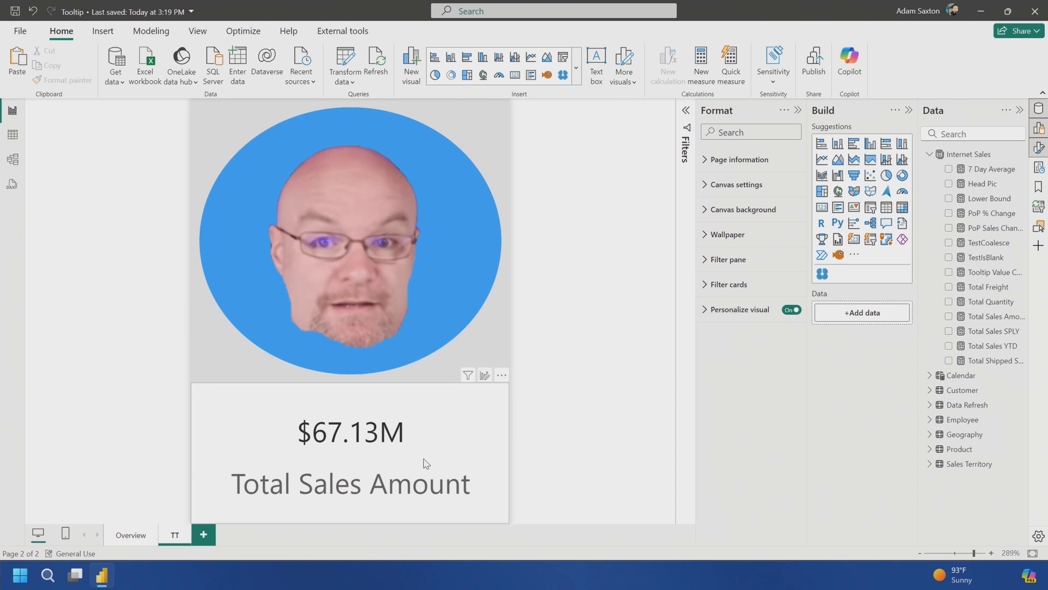
# - Set up conditional formatting for the sales card's callout value color using the Rules format style
pyautogui.click(447, 422)
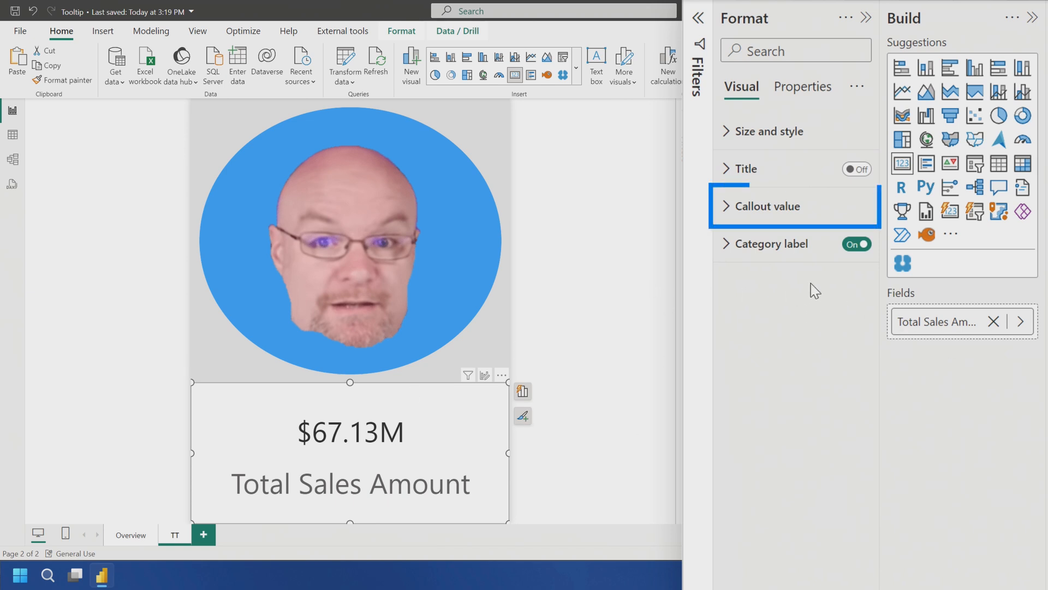
pyautogui.click(789, 208)
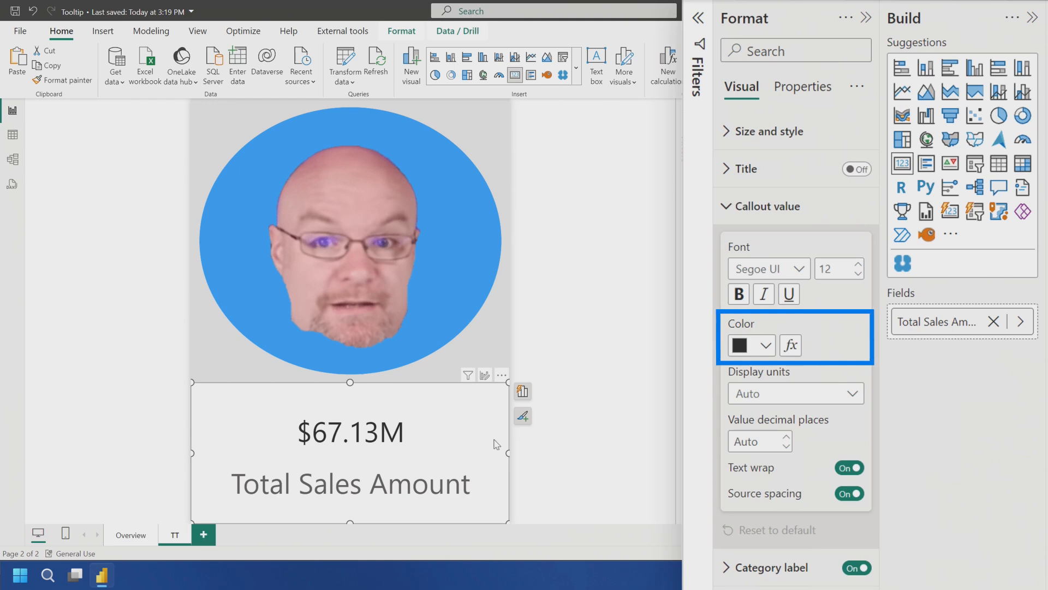
pyautogui.click(791, 345)
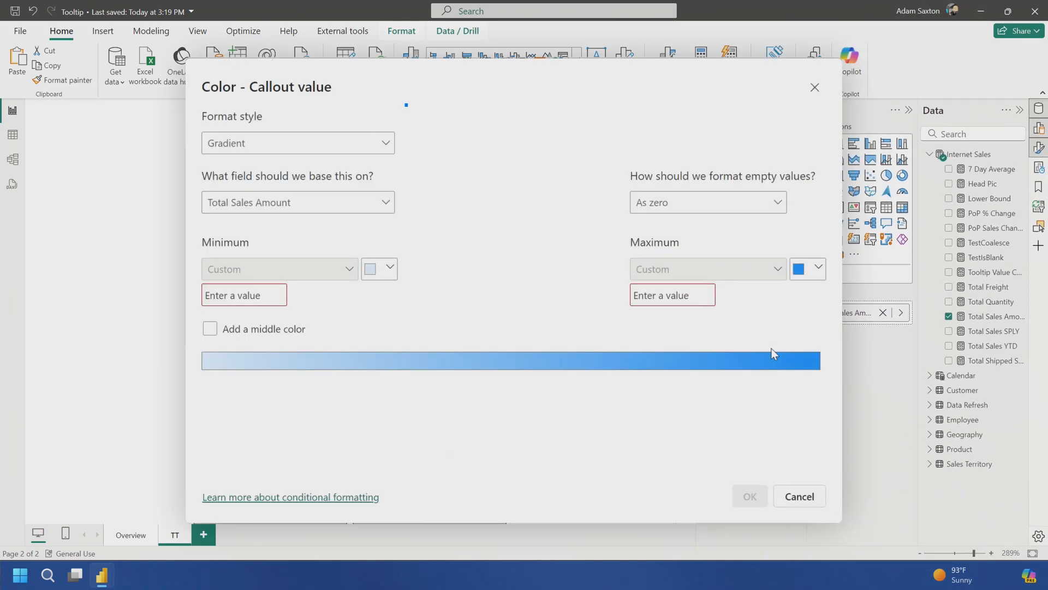
pyautogui.click(306, 143)
pyautogui.click(226, 189)
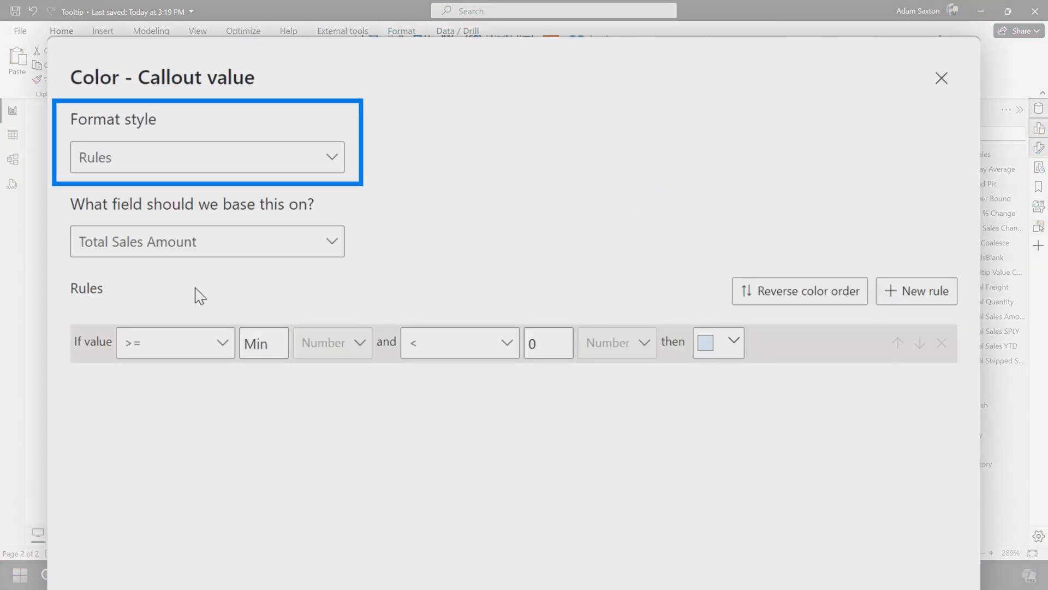
# - Base the callout value color rules on the Tooltip Value Color measure from the Internet Sales table
pyautogui.click(206, 252)
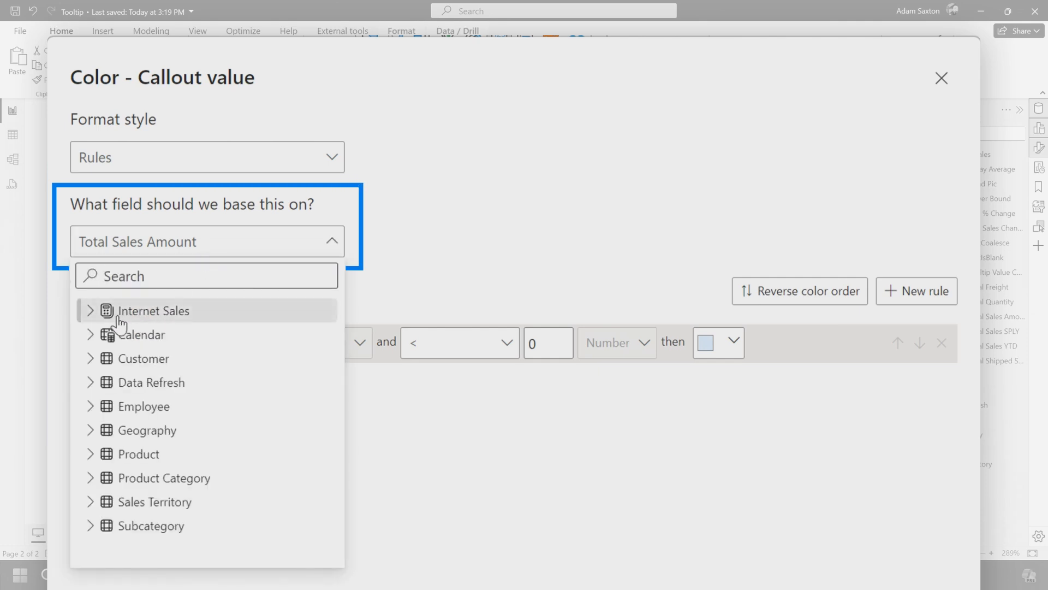
pyautogui.click(92, 312)
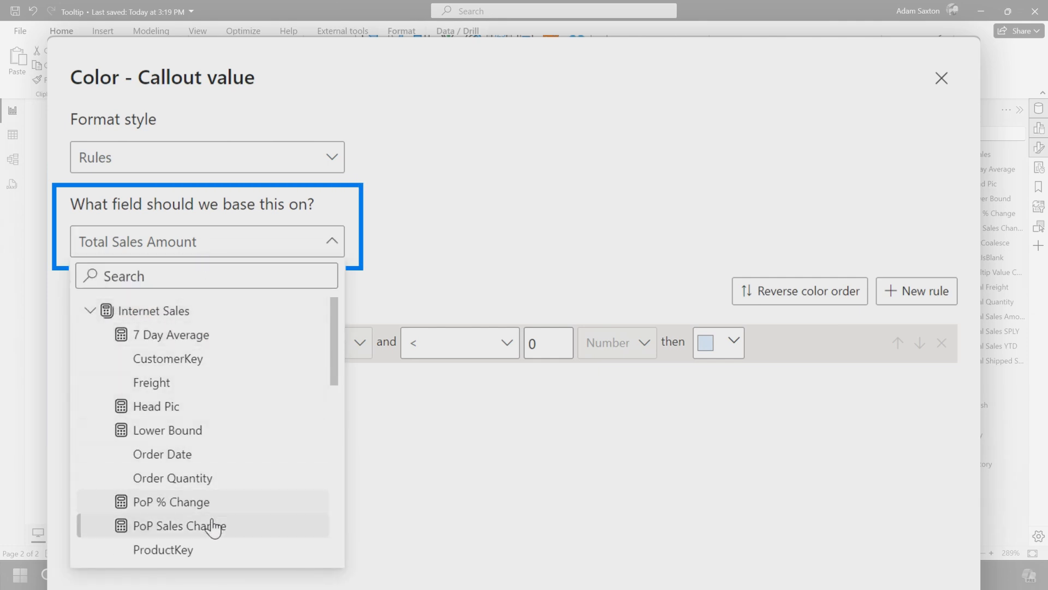
pyautogui.scroll(-2, 234, 495)
pyautogui.scroll(-3, 234, 494)
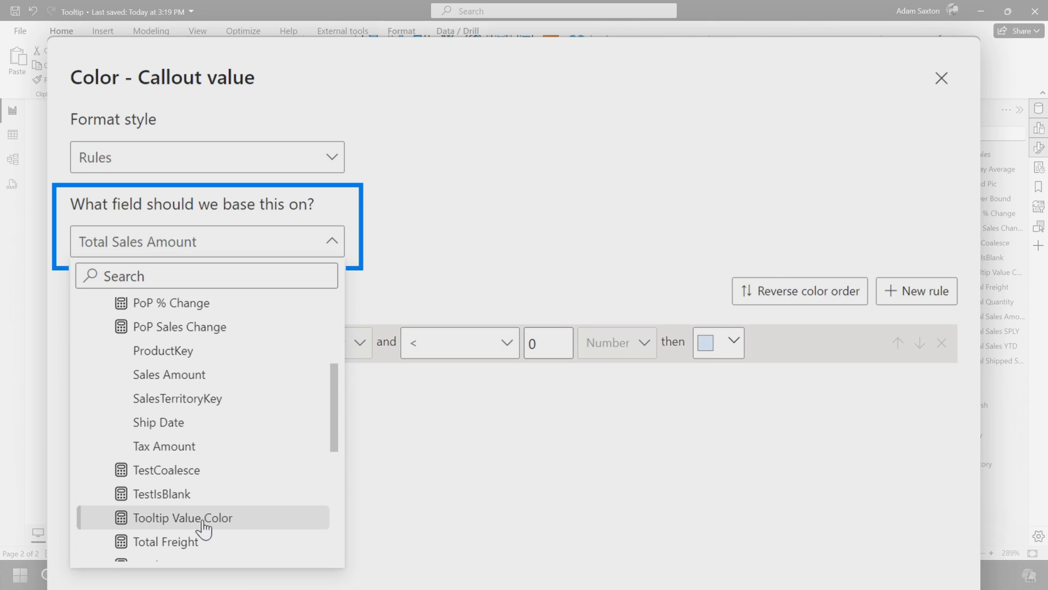
pyautogui.click(204, 527)
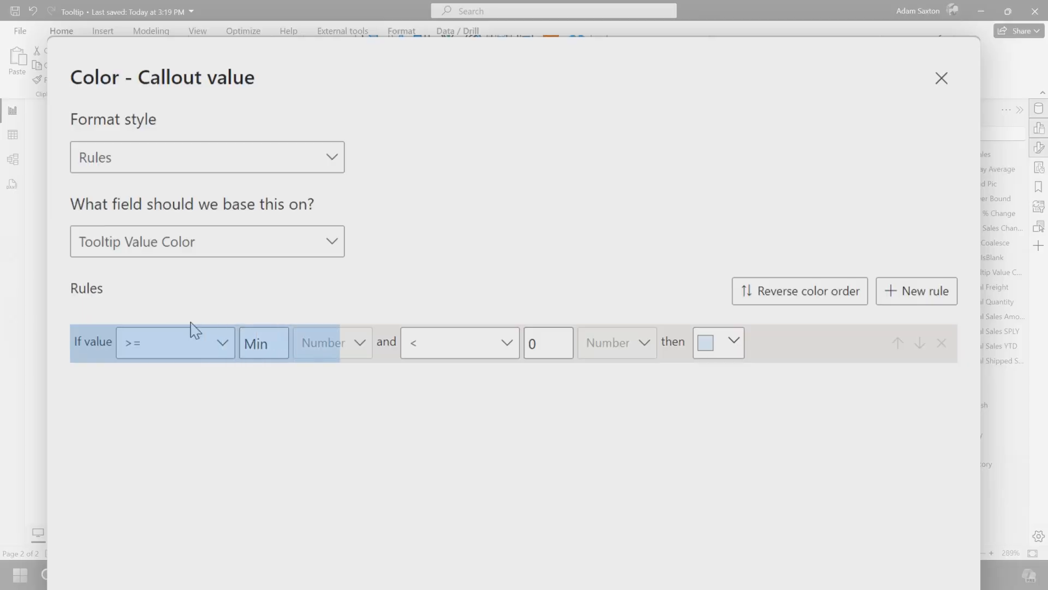
# - Define the first color rule so that a value equal to 1 is shown in green
pyautogui.click(186, 344)
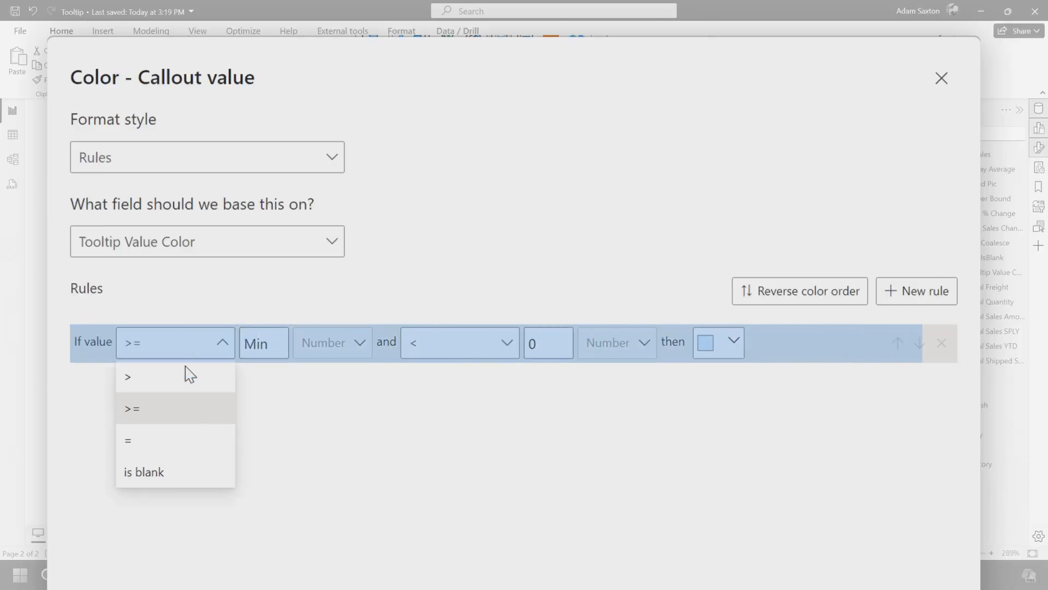
pyautogui.click(156, 453)
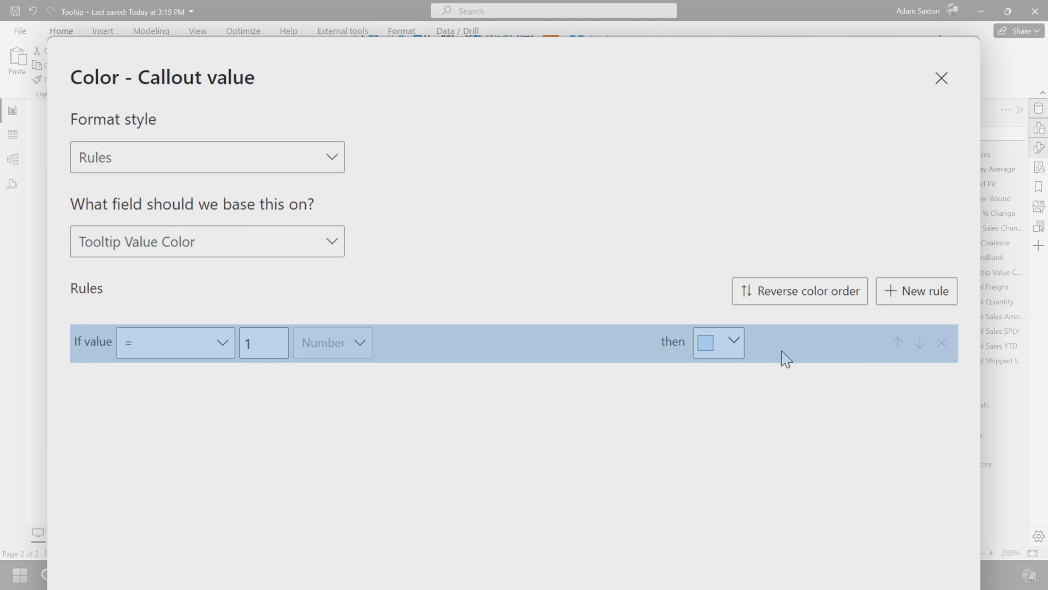
pyautogui.click(727, 349)
pyautogui.click(790, 361)
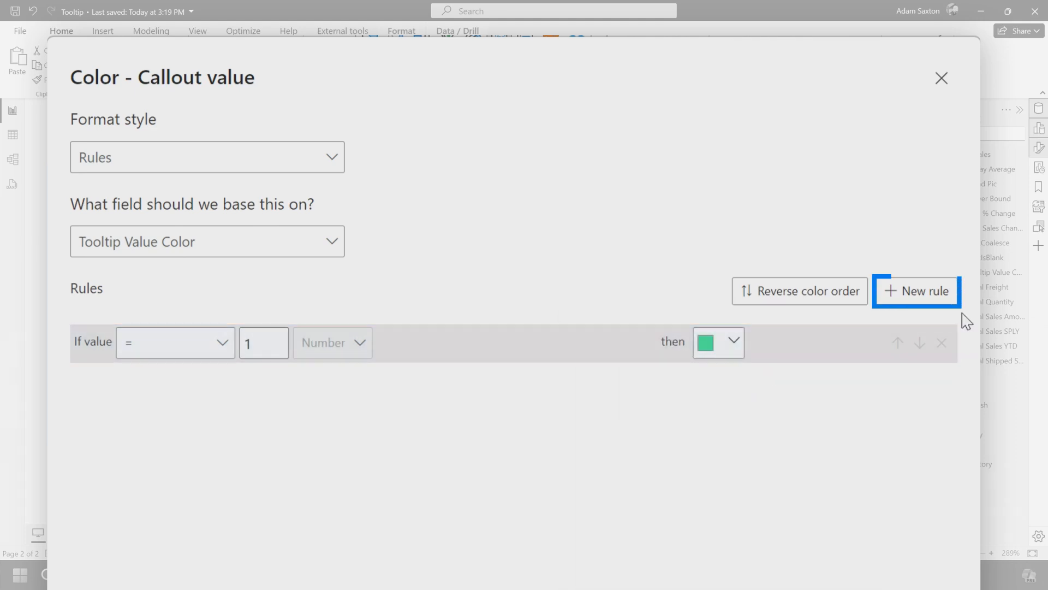
# - Add a second color rule that shows a value equal to 2 in red, and apply the conditional formatting
pyautogui.click(938, 298)
pyautogui.click(168, 385)
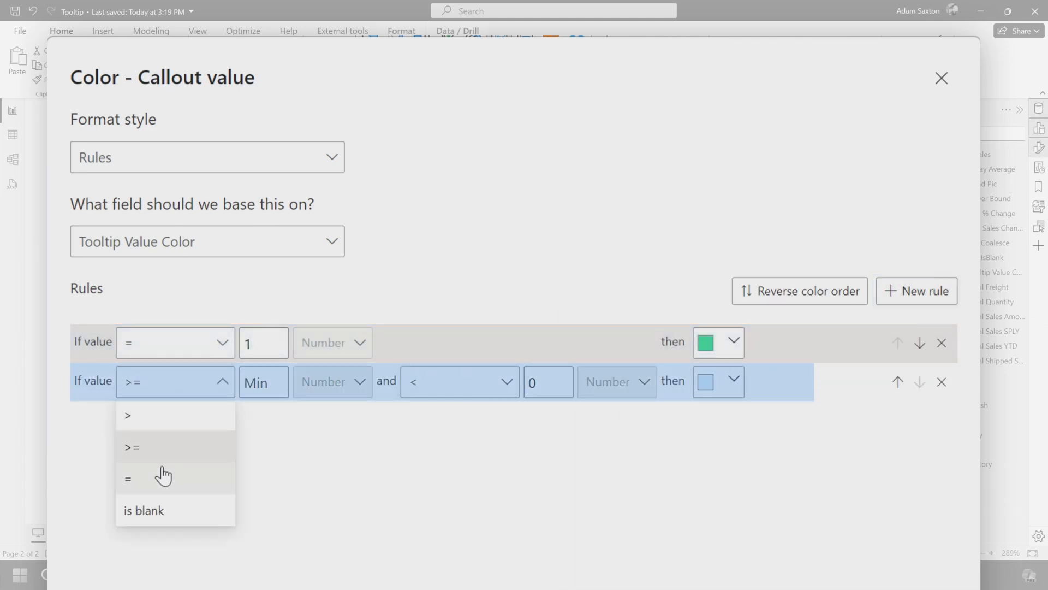
pyautogui.click(188, 474)
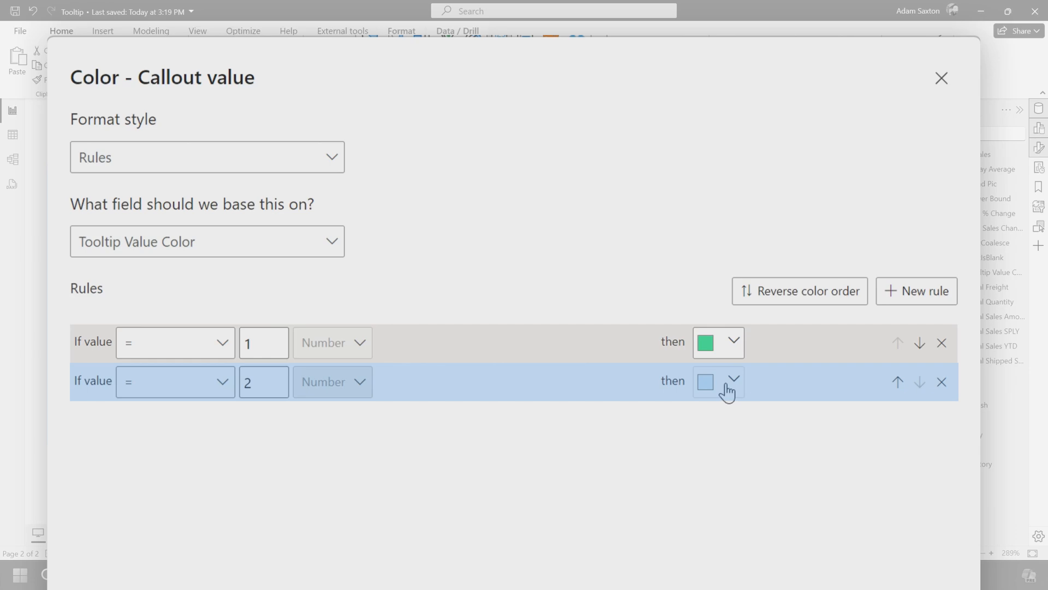
pyautogui.click(727, 386)
pyautogui.click(813, 96)
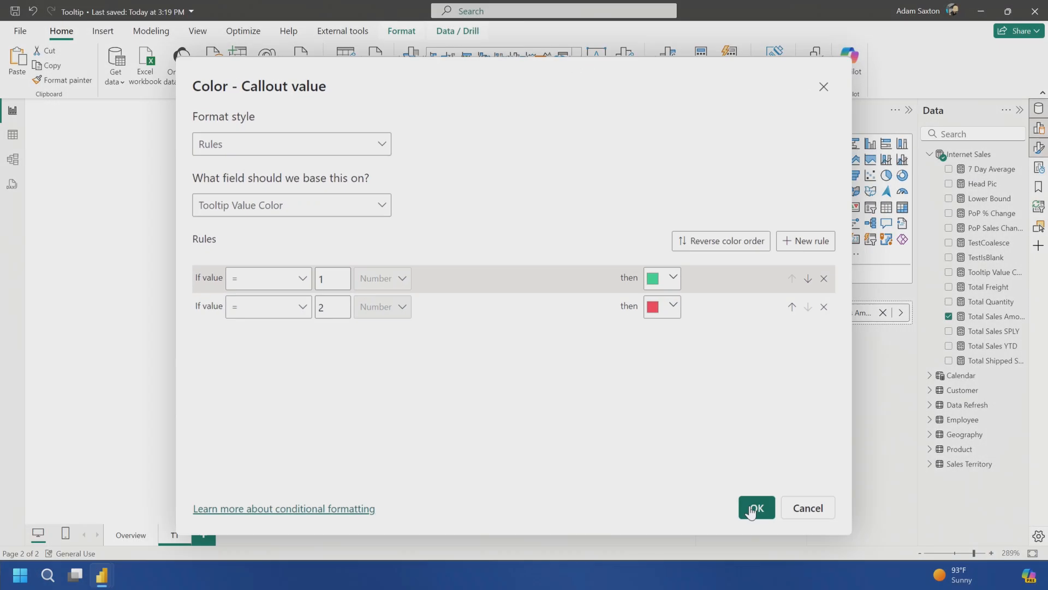
pyautogui.click(753, 510)
# - Set the sales card's callout value to display units None with 0 decimal places
pyautogui.click(778, 389)
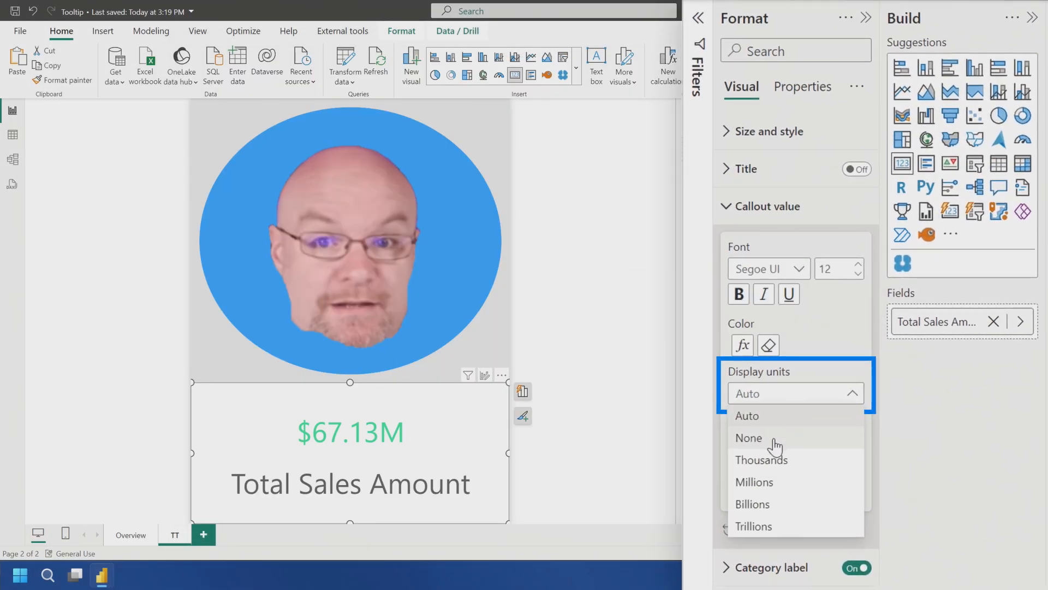
pyautogui.click(757, 421)
pyautogui.click(786, 446)
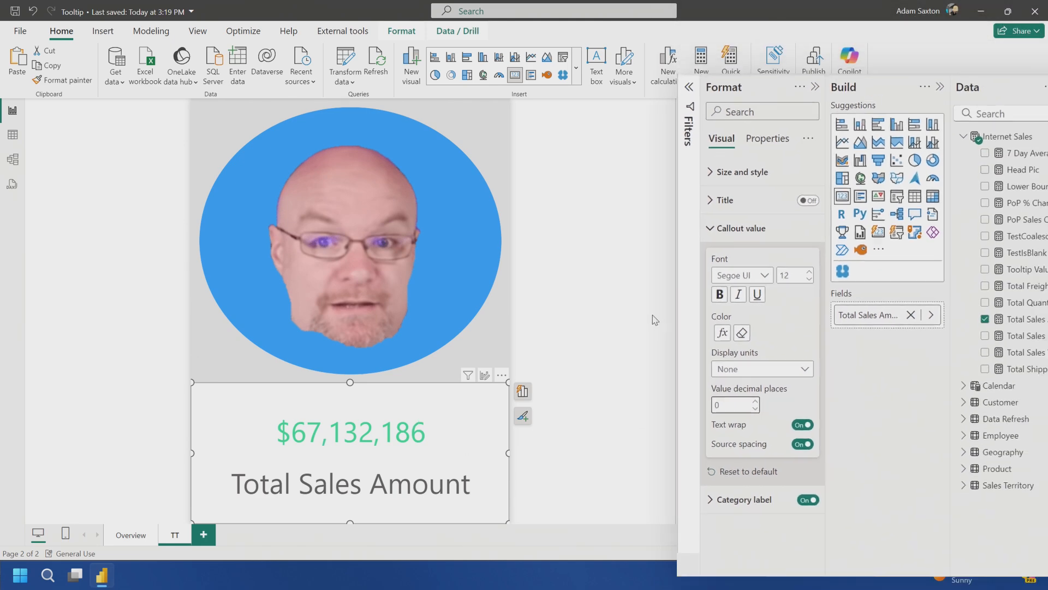
# - Examine the DAX formulas of the Tooltip Value Color and Head Pic measures
pyautogui.click(650, 309)
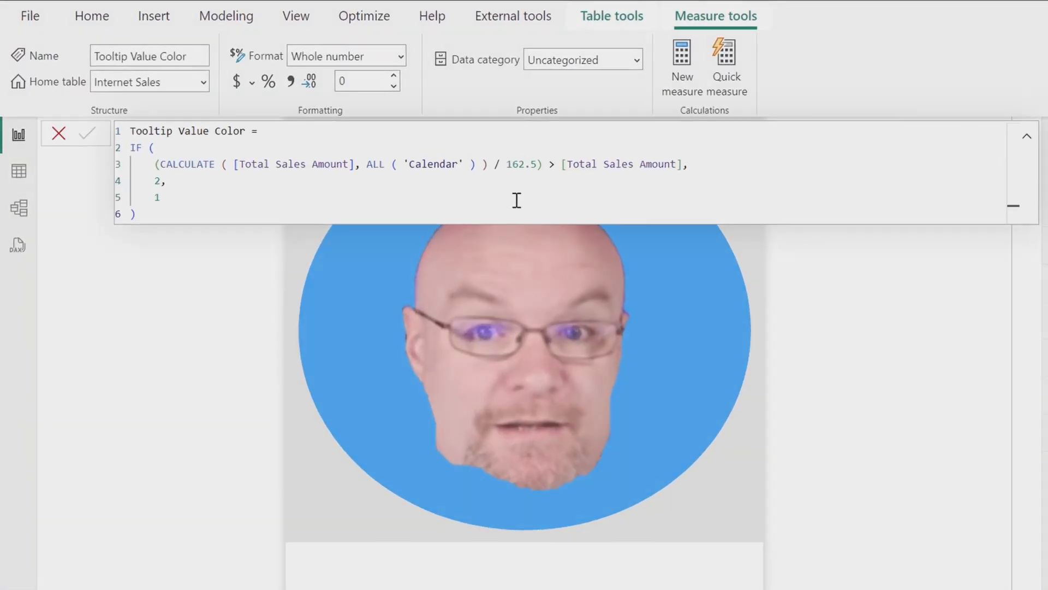
pyautogui.scroll(3, 344, 195)
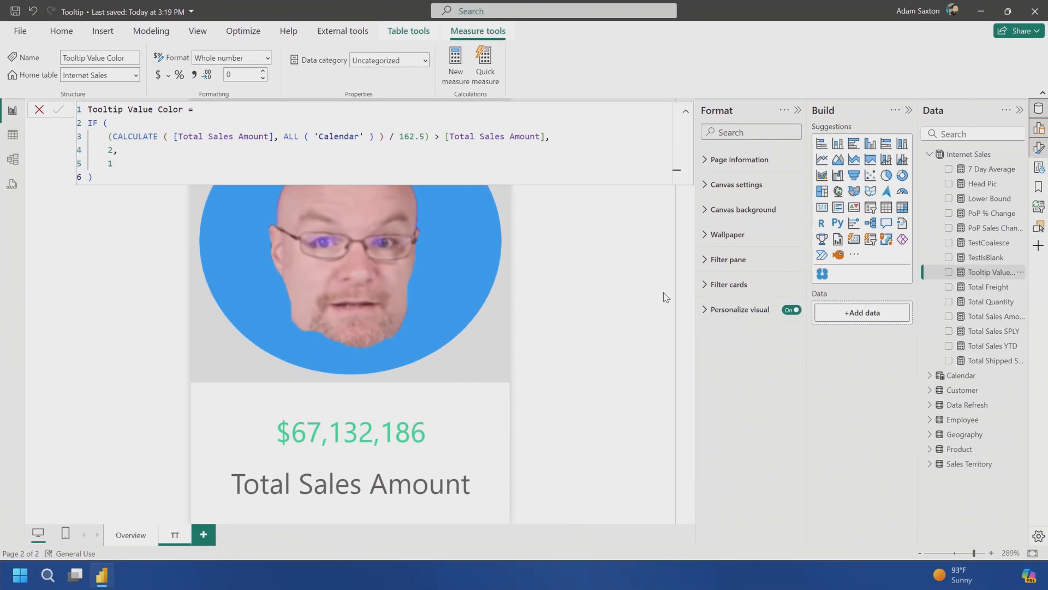
pyautogui.click(671, 298)
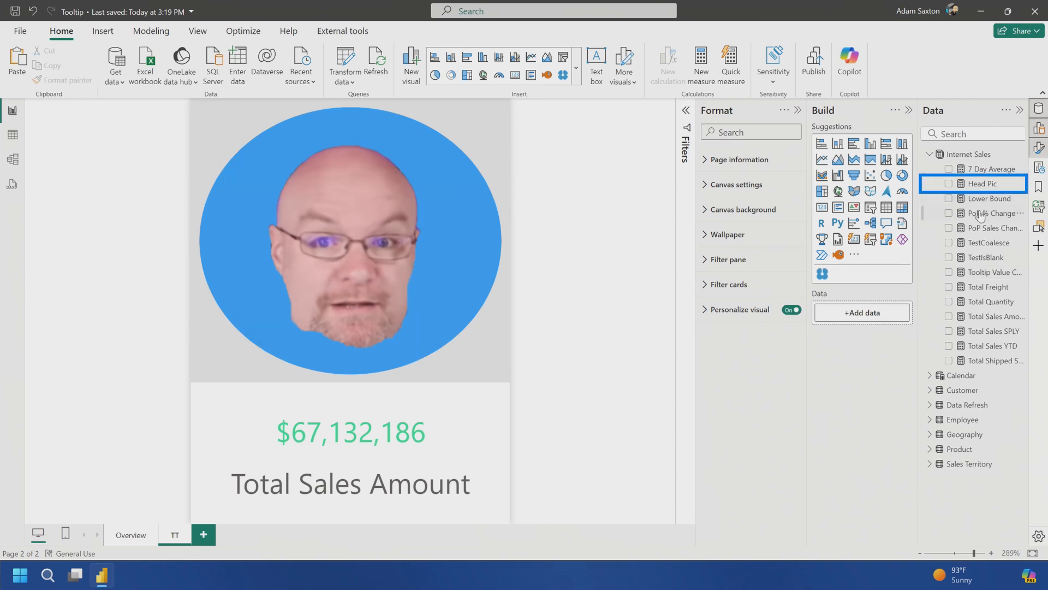
pyautogui.click(977, 184)
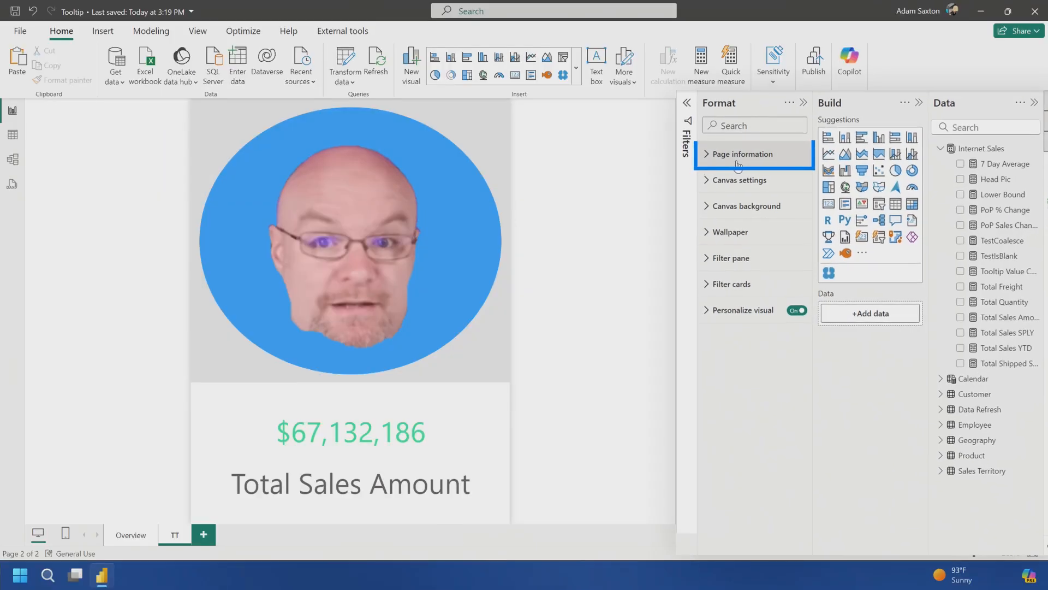
# - Add the Total Sales Amount measure as the field on which the TT page's tooltip is shown
pyautogui.click(773, 110)
pyautogui.click(838, 233)
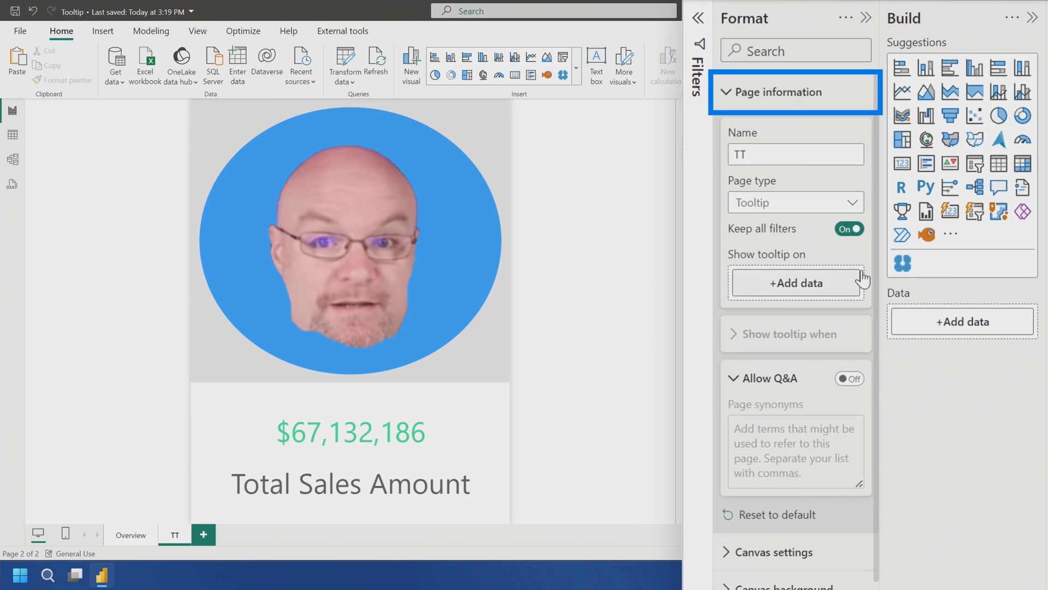
pyautogui.click(820, 290)
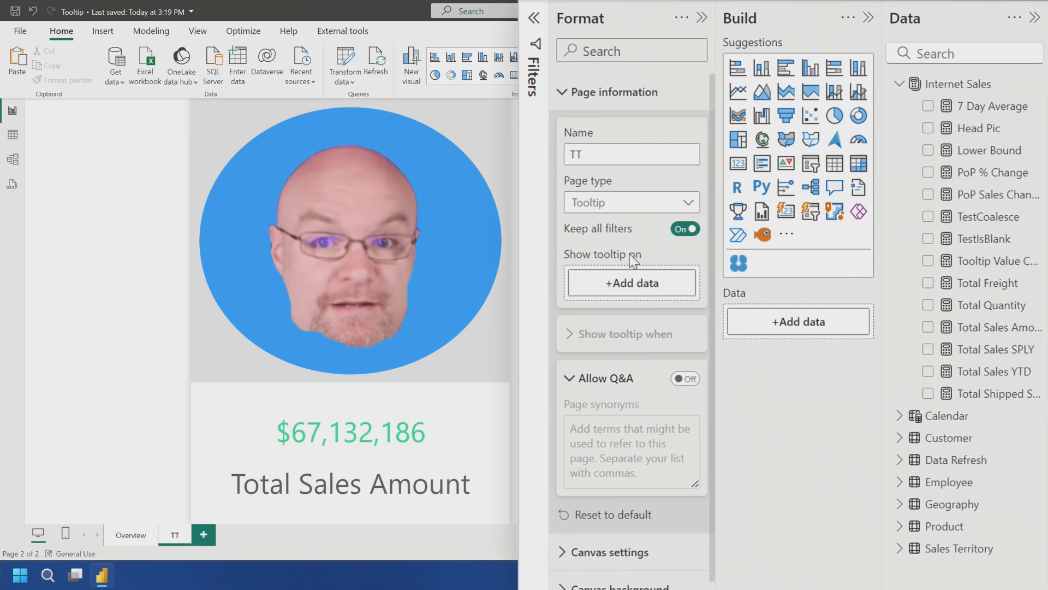
pyautogui.moveTo(1009, 335); pyautogui.dragTo(717, 295)
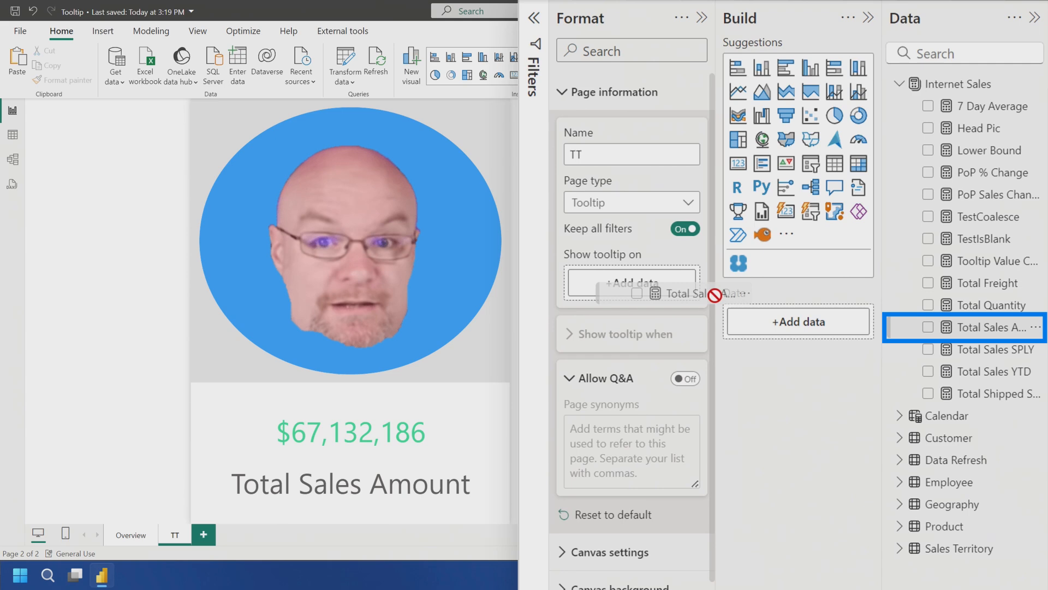
pyautogui.moveTo(655, 295); pyautogui.dragTo(655, 290)
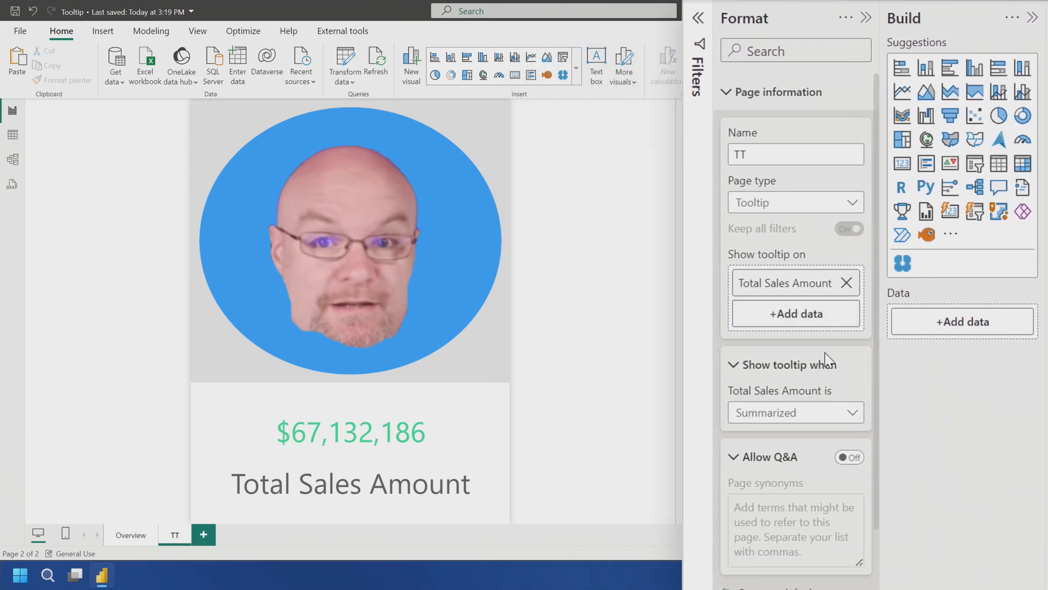
# - On the Overview page, set the tooltip type of the Total Sales Amount by Year and Month line chart to Report page
pyautogui.click(131, 535)
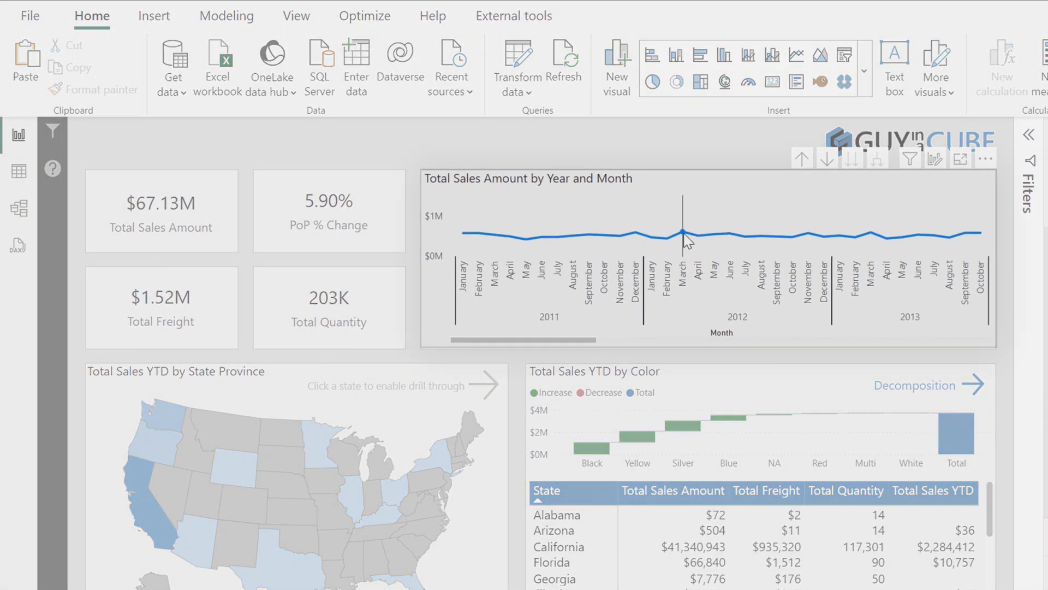
pyautogui.moveTo(630, 221)
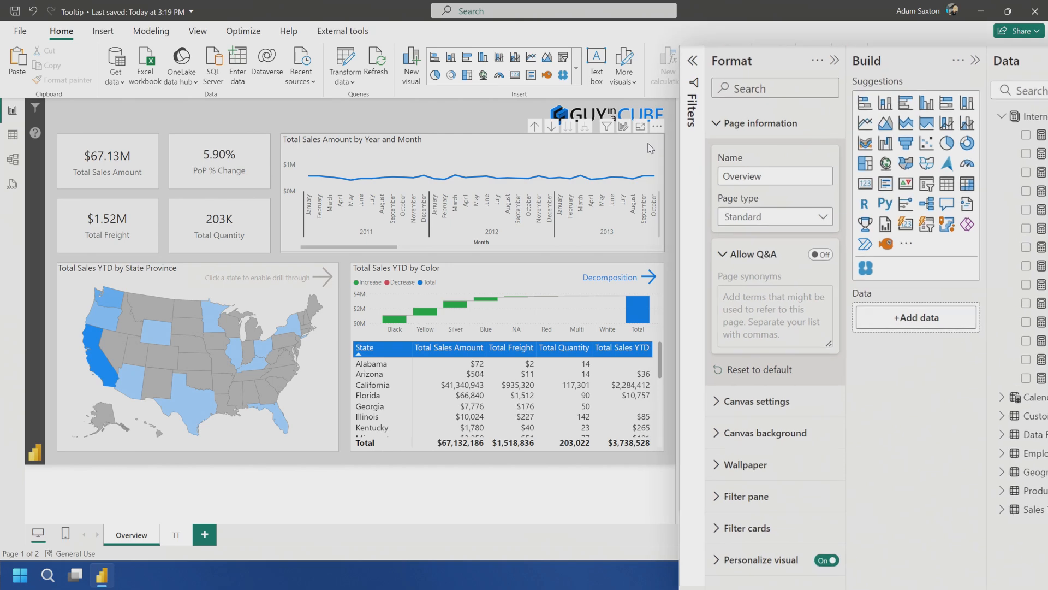
pyautogui.click(473, 180)
pyautogui.click(803, 86)
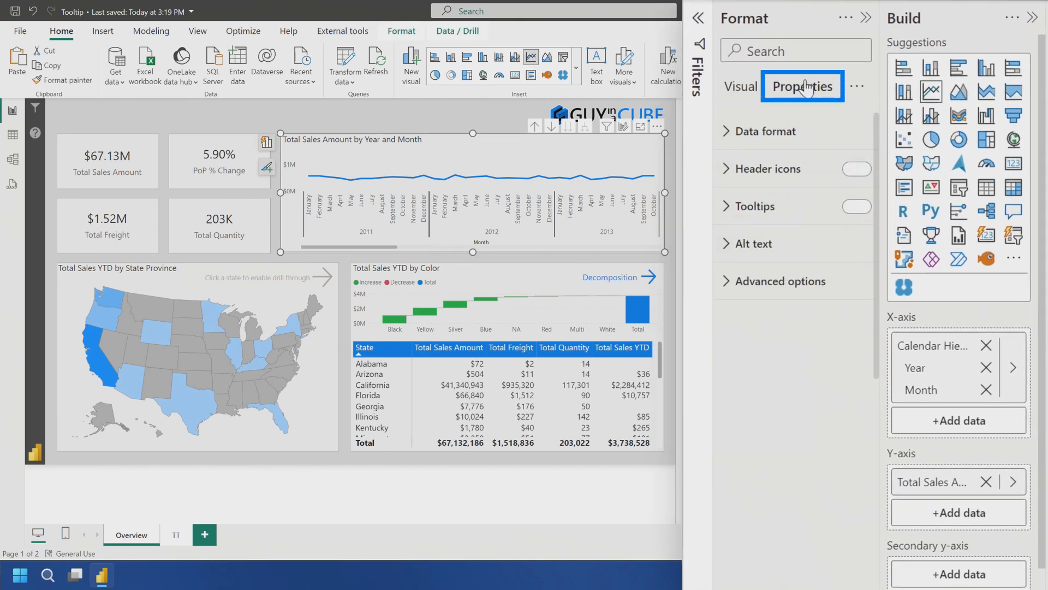
pyautogui.click(766, 213)
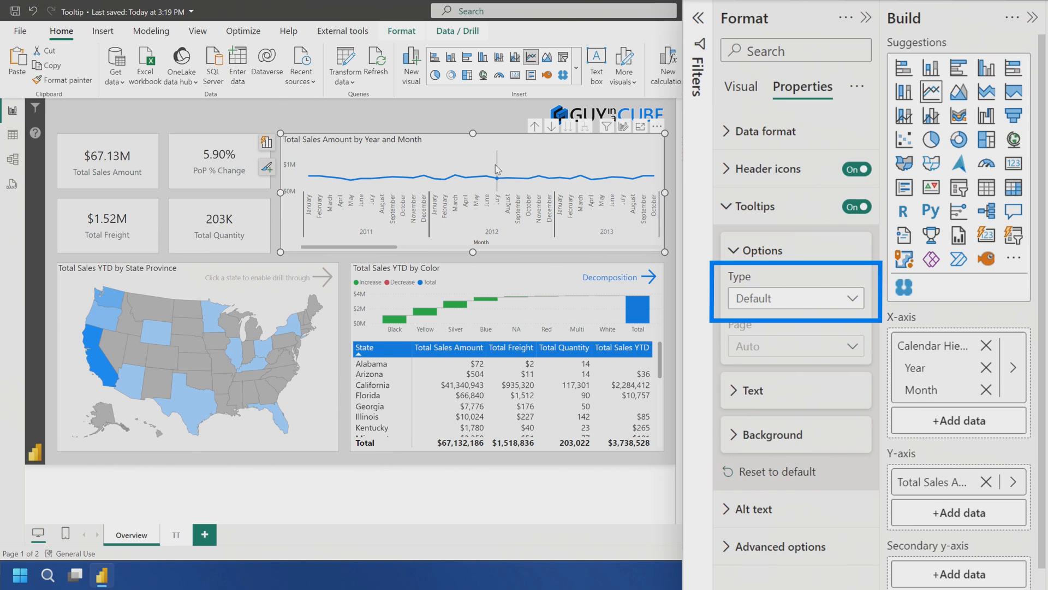
pyautogui.moveTo(478, 179)
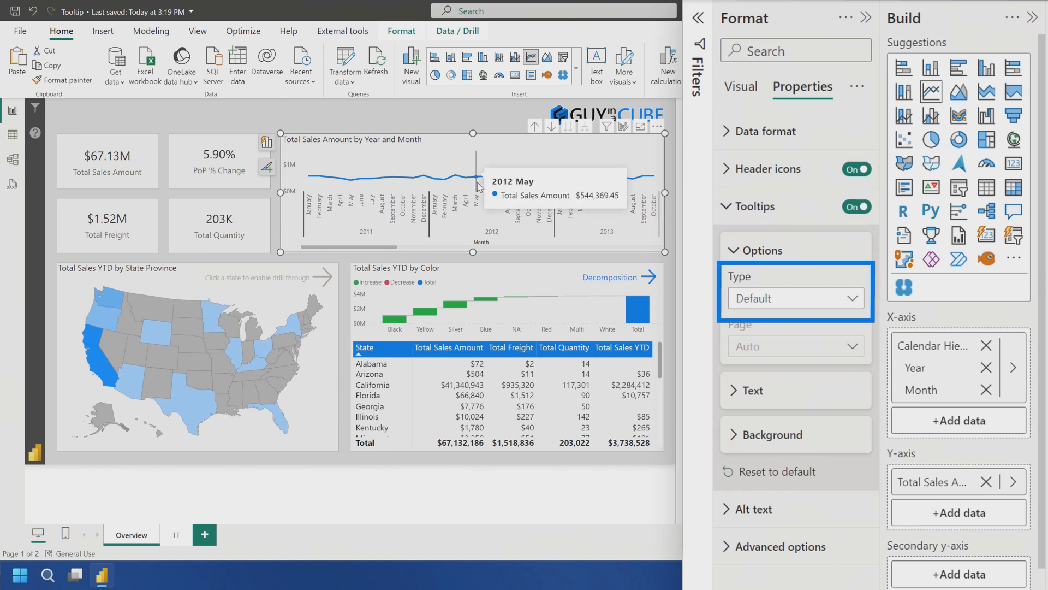
pyautogui.click(741, 299)
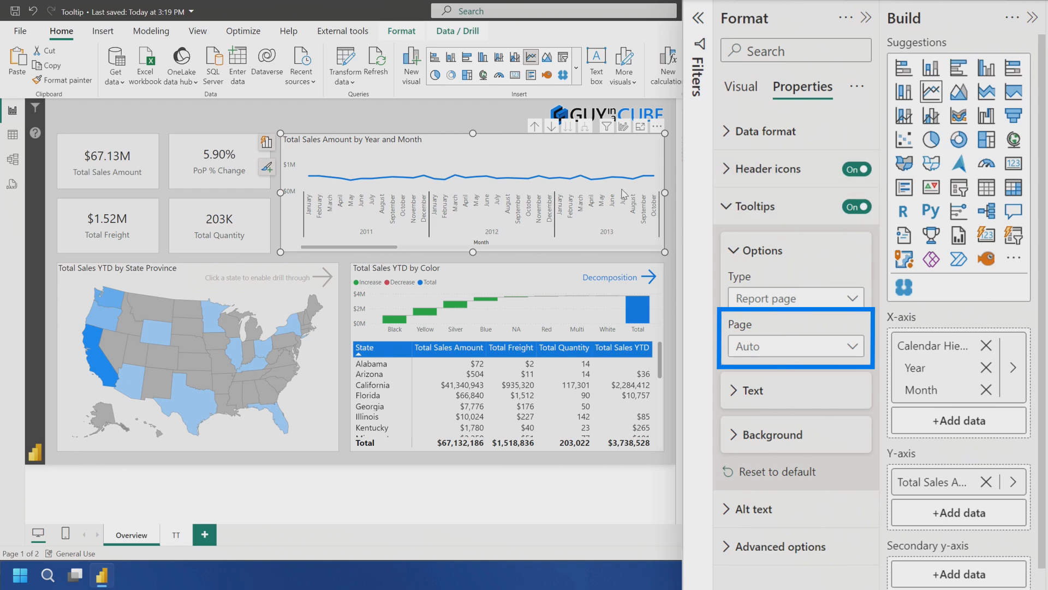
# - Assign TT as the line chart's tooltip page and preview the tooltip on its data points
pyautogui.moveTo(585, 178)
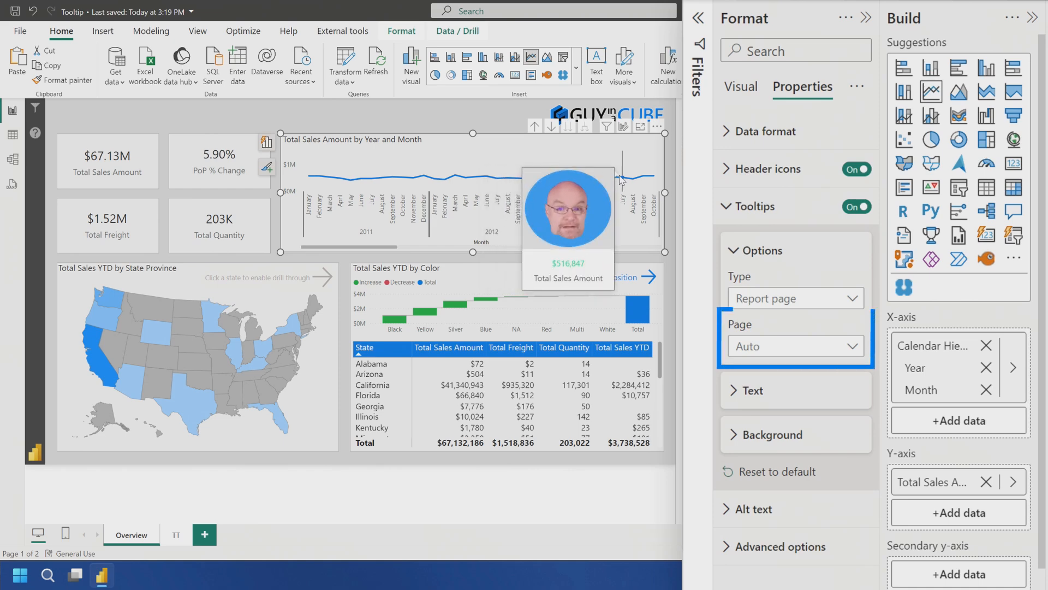
pyautogui.click(797, 348)
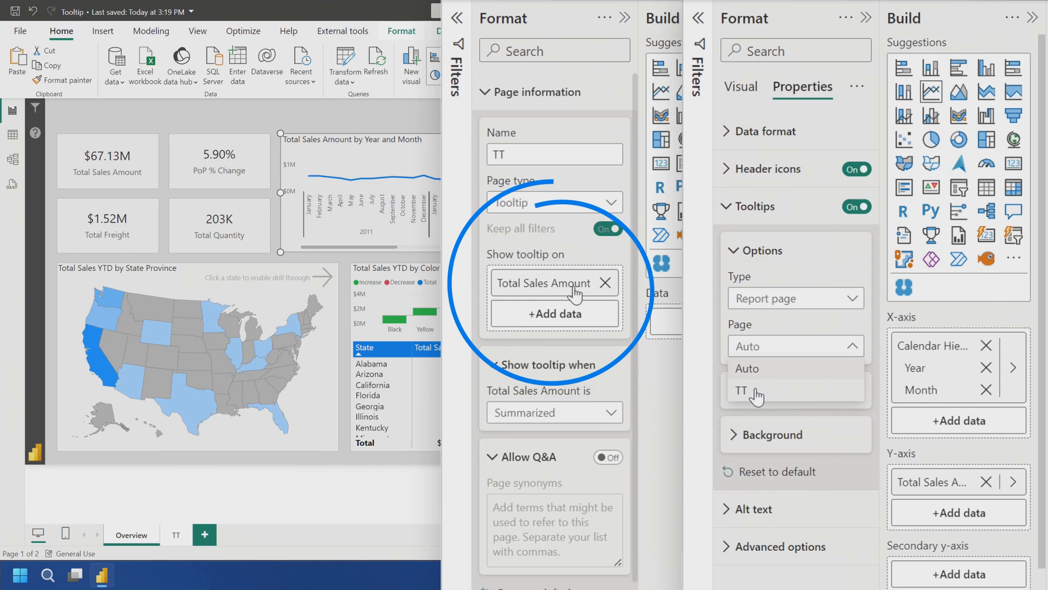
pyautogui.click(757, 394)
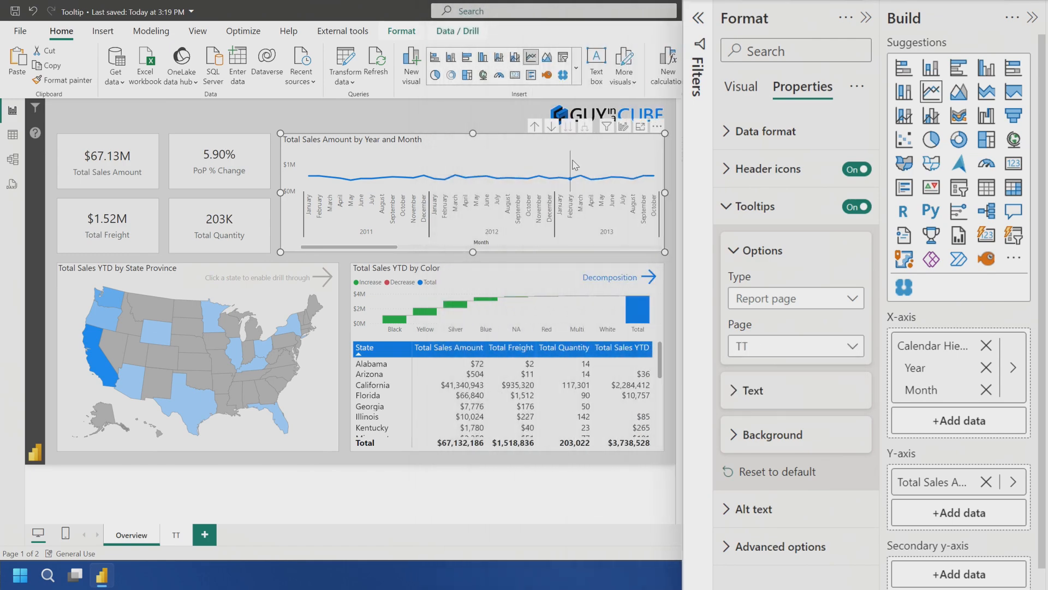
pyautogui.moveTo(581, 177)
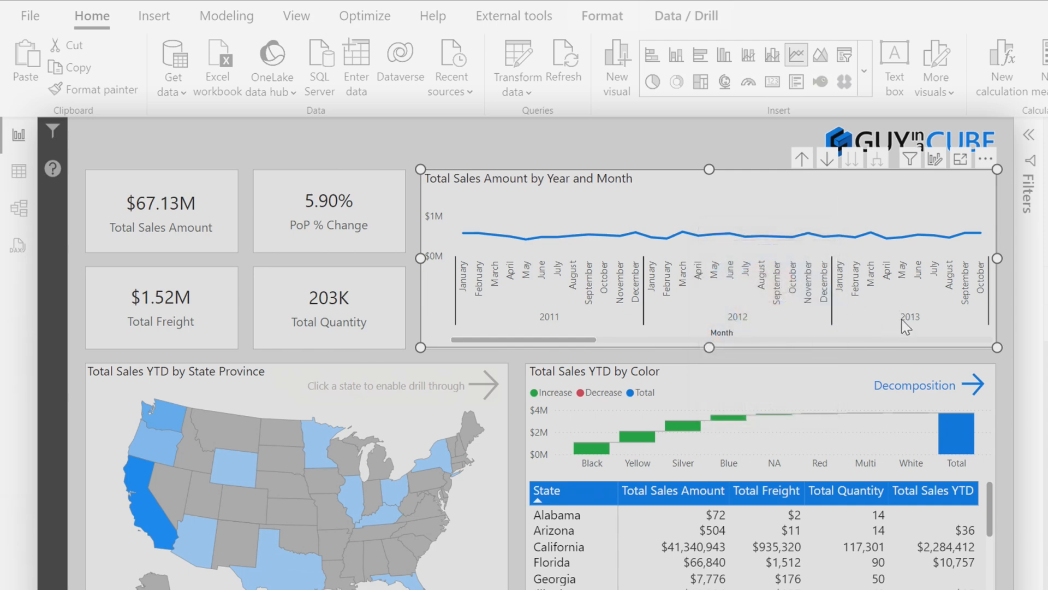
pyautogui.moveTo(876, 240)
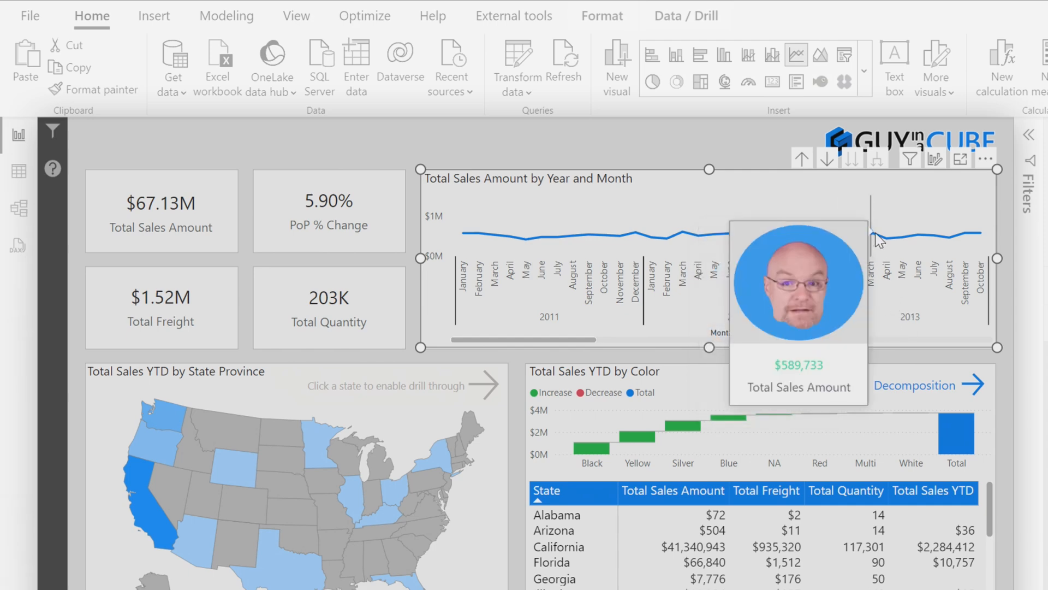